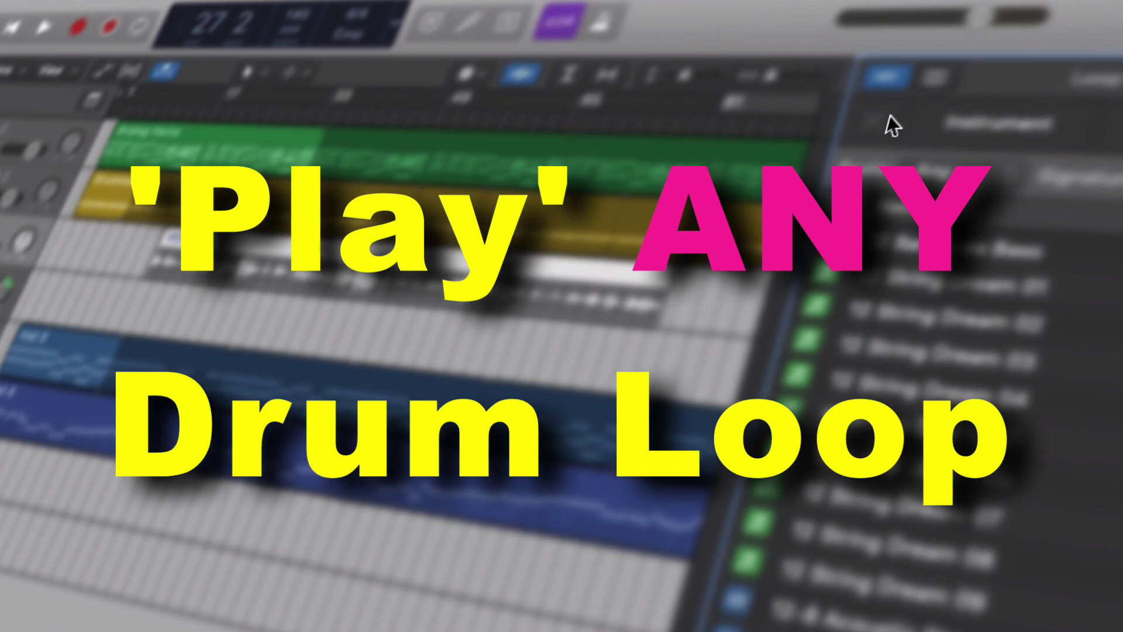
# Filter the Loop Browser to the Kits instrument category to list drum loops
pyautogui.click(1047, 126)
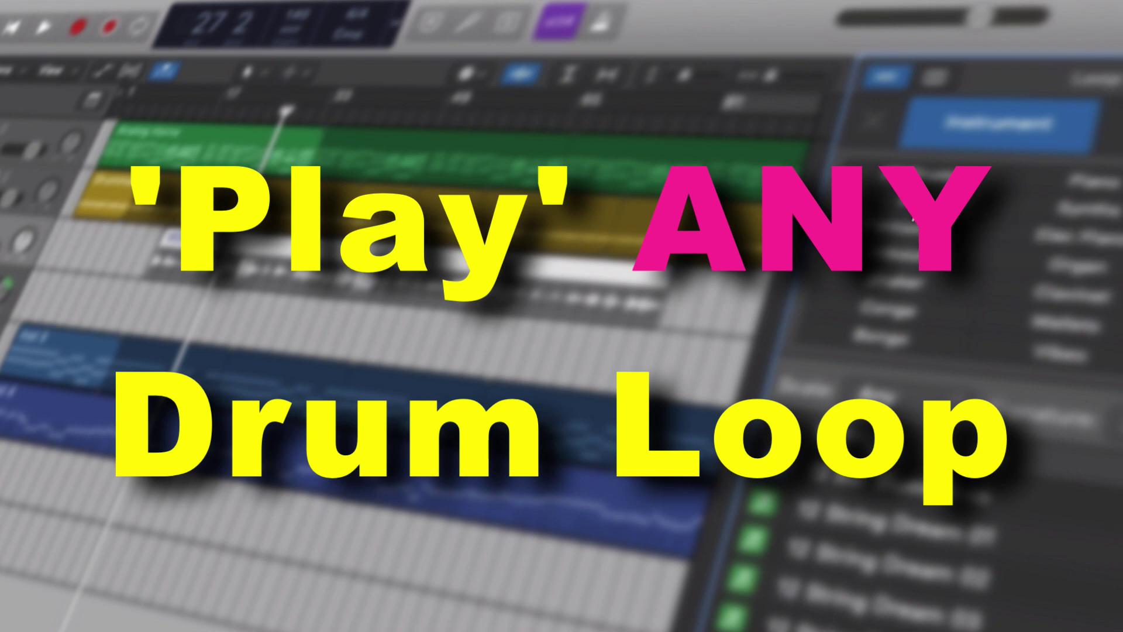
pyautogui.click(936, 203)
pyautogui.scroll(-10, 906, 550)
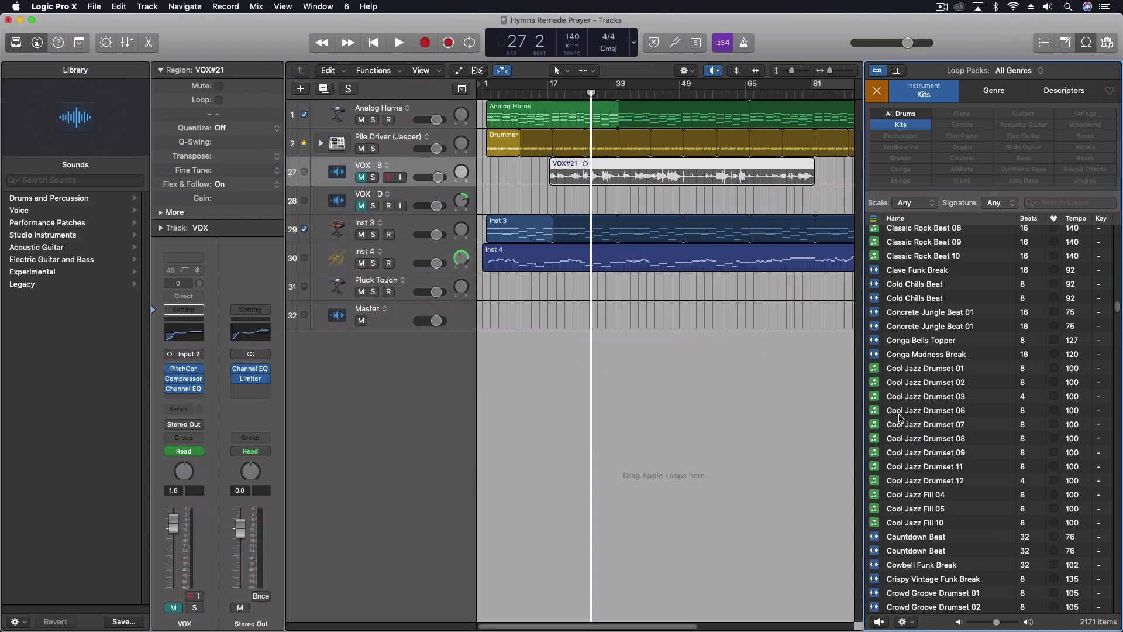
# Preview Funky Shuffle Drumset 10, add it as new track 33 at bar 24, and zoom in
pyautogui.scroll(-10, 900, 417)
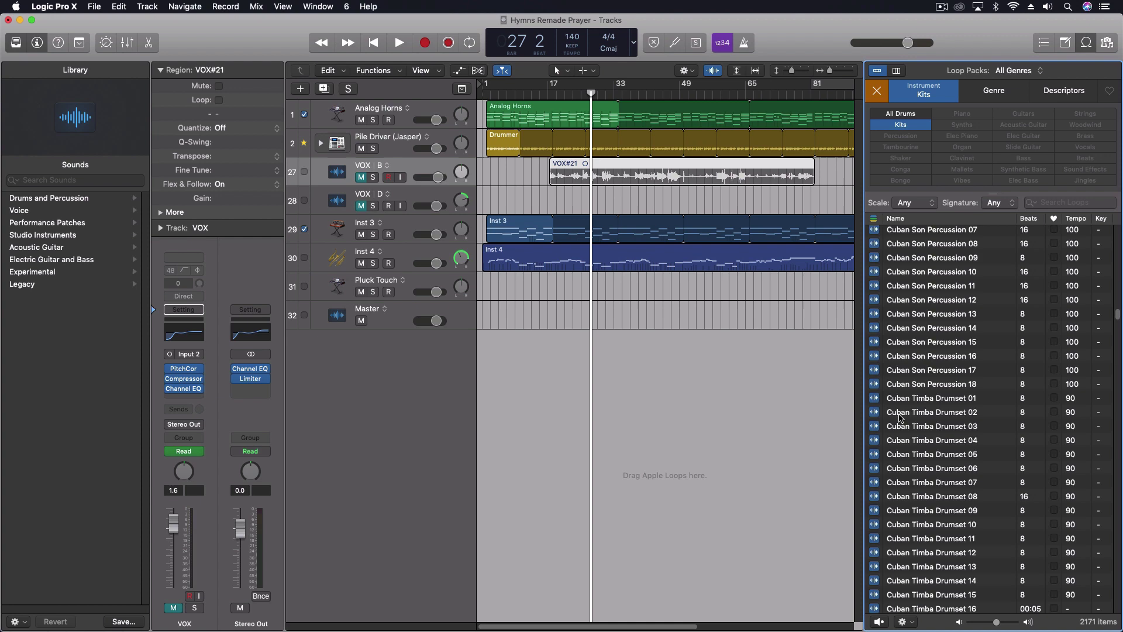
pyautogui.scroll(-15, 911, 525)
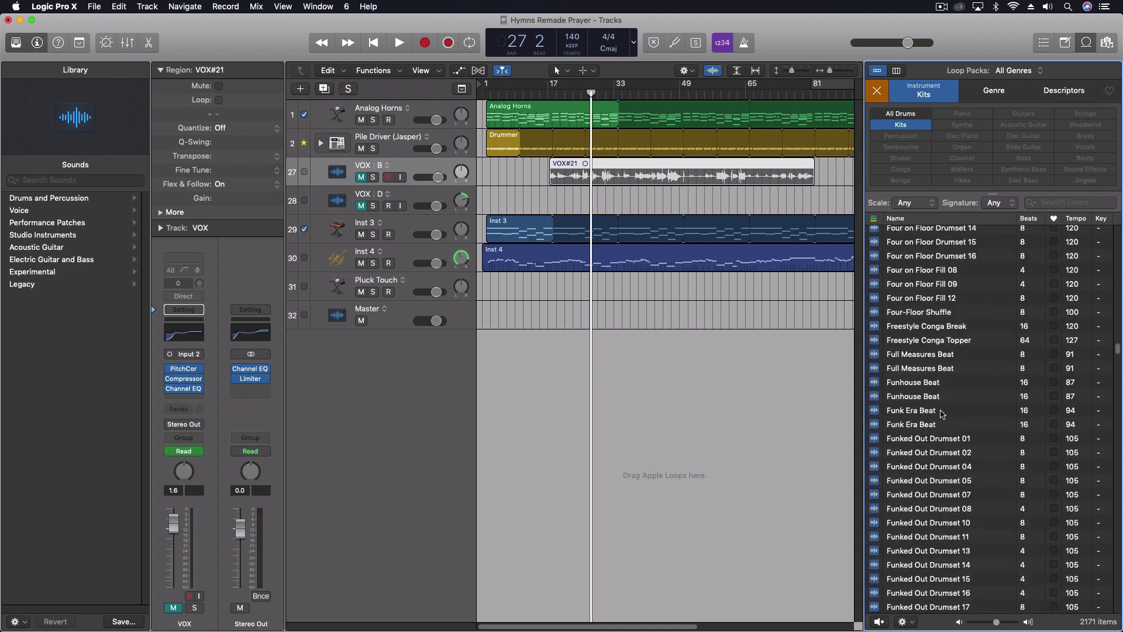
pyautogui.scroll(-10, 912, 503)
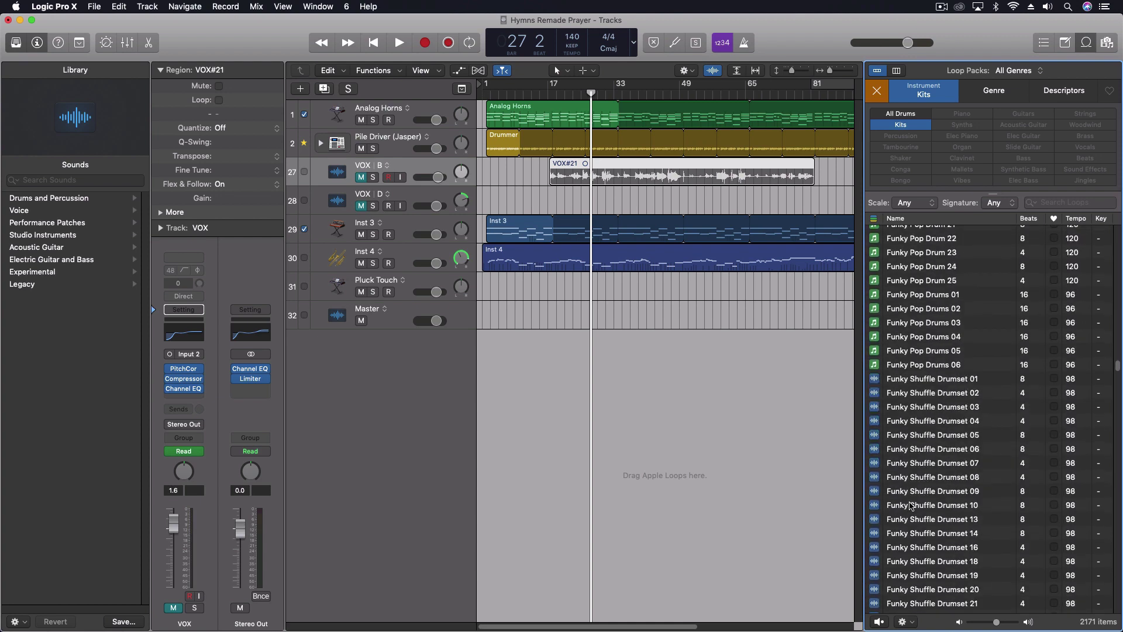
pyautogui.click(926, 507)
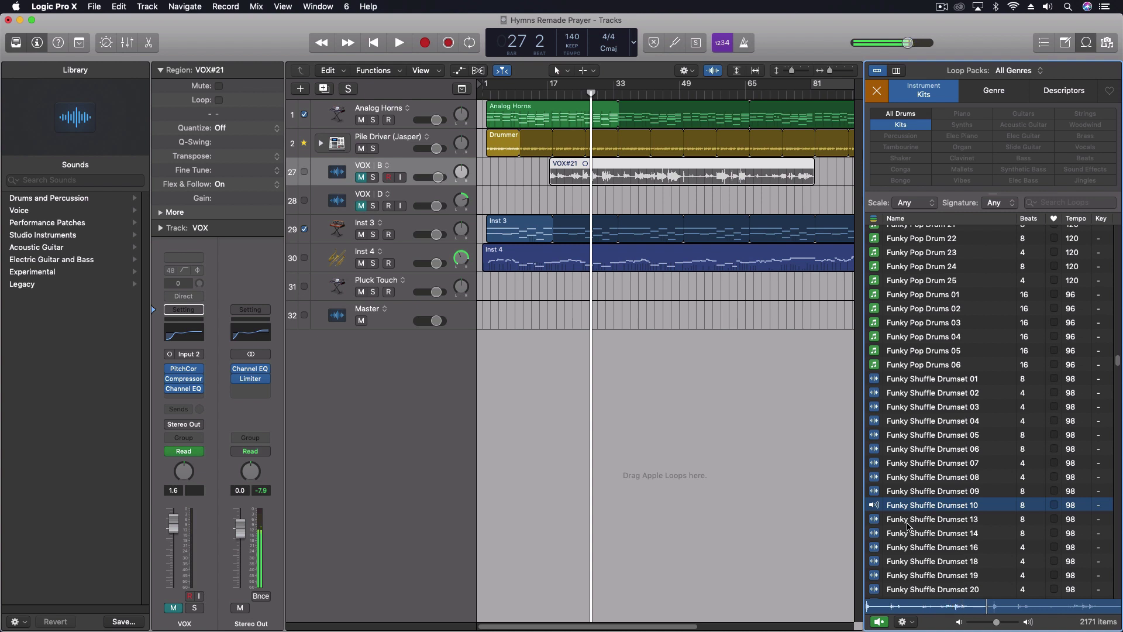
pyautogui.moveTo(911, 507); pyautogui.dragTo(590, 343)
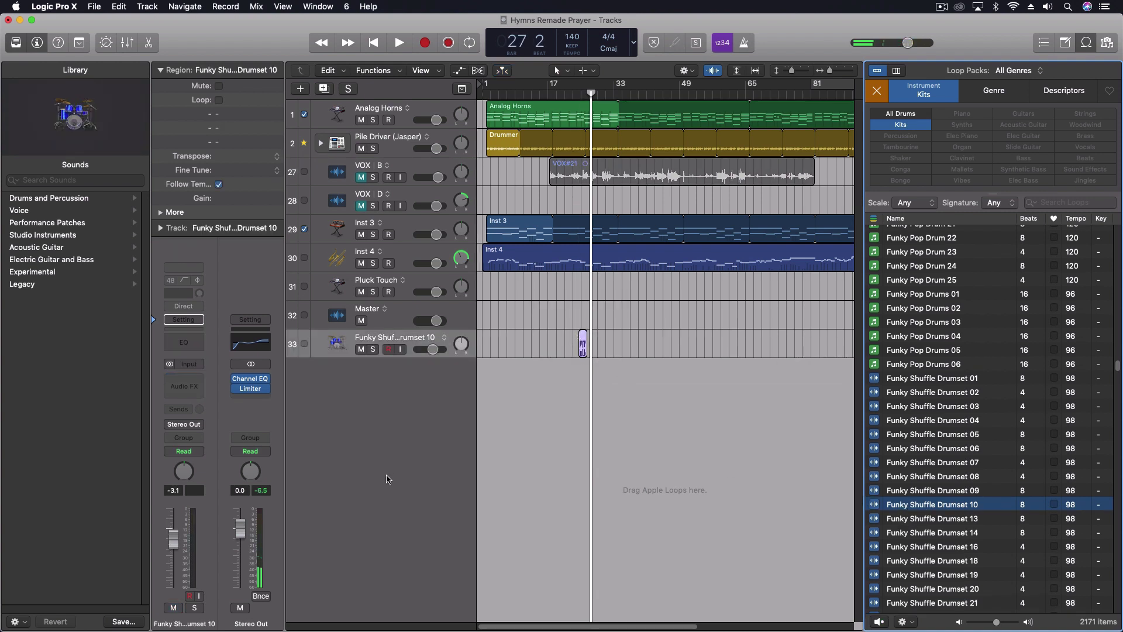
pyautogui.press('super+Right')
pyautogui.press('super+Right')
pyautogui.press('super+Right')
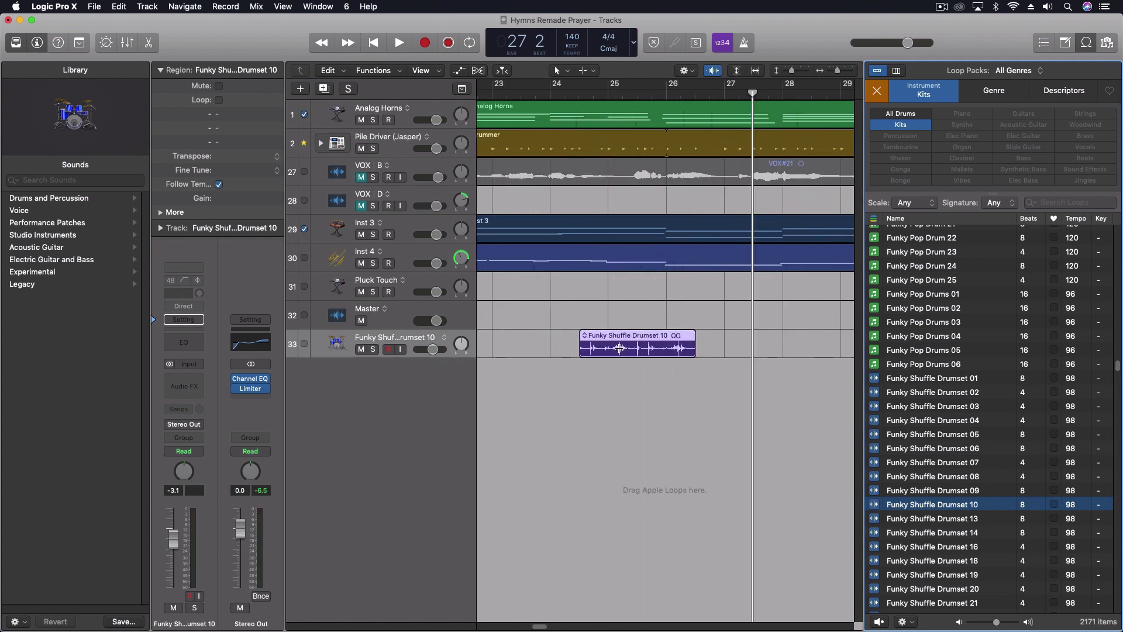
# Convert the drum region to a new sampler track with '1Shot' zones starting at C3
pyautogui.rightClick(621, 337)
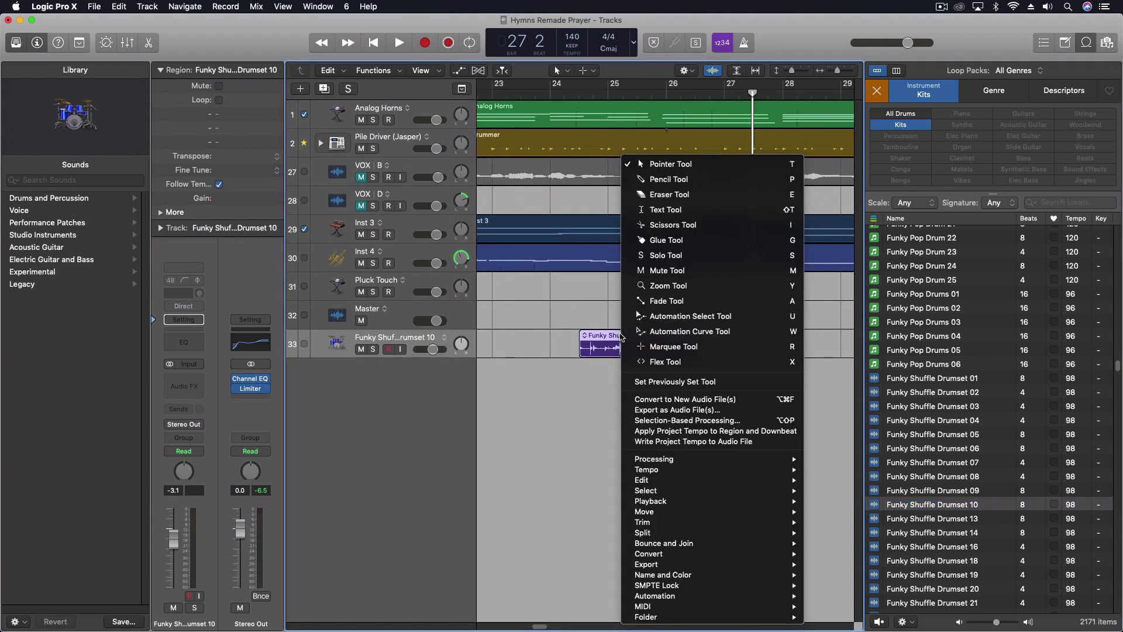
pyautogui.moveTo(647, 556)
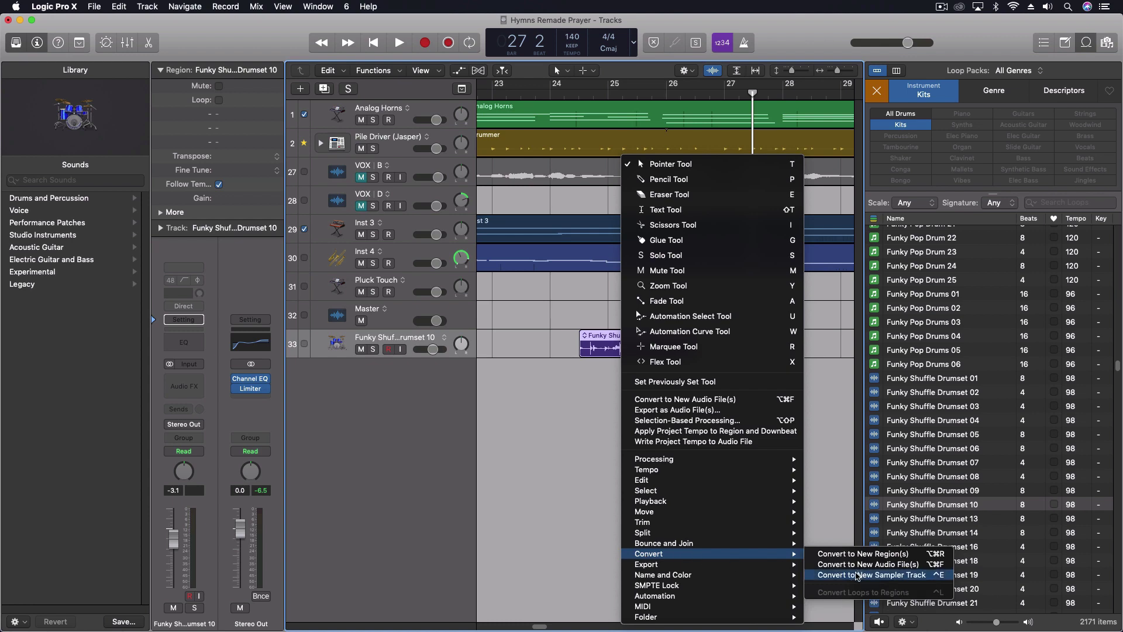
pyautogui.click(861, 575)
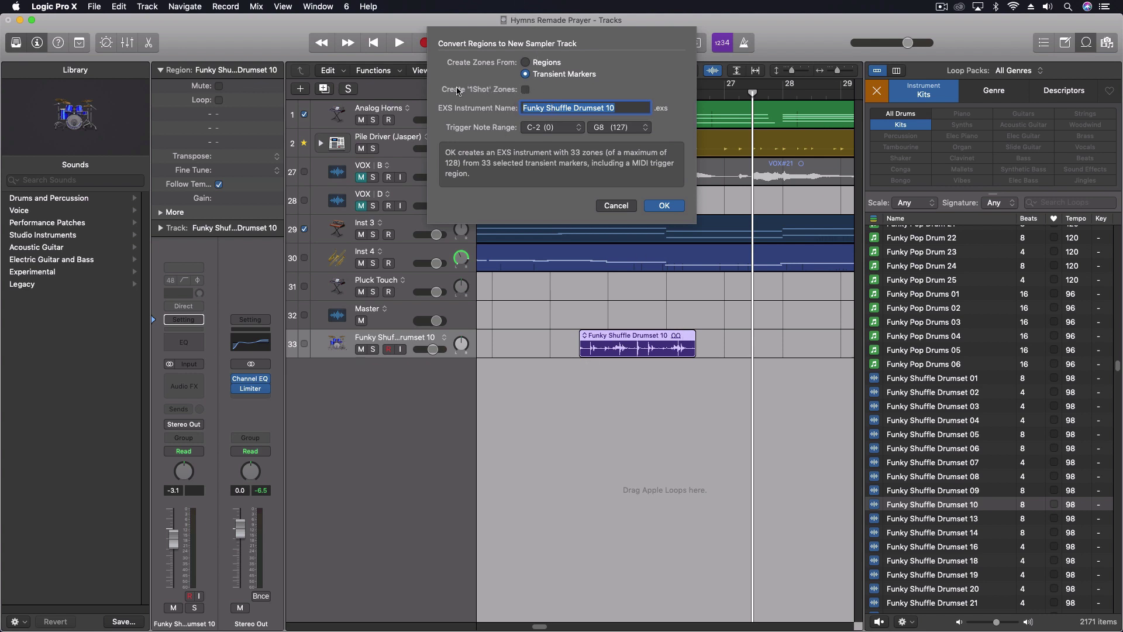
pyautogui.click(525, 91)
pyautogui.click(551, 127)
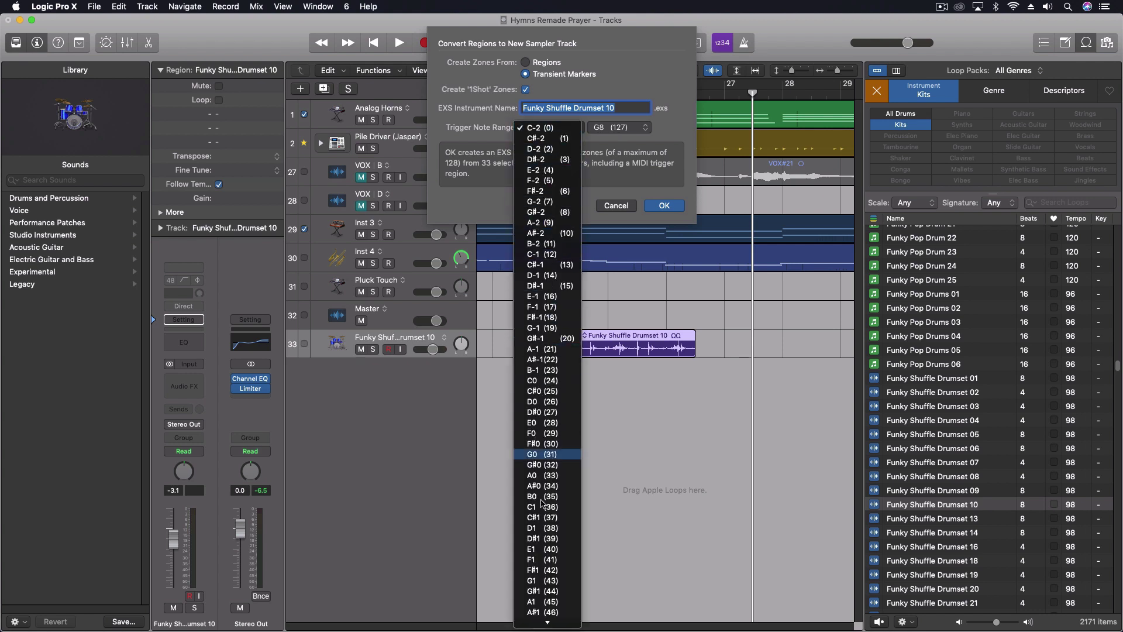
pyautogui.scroll(-3, 549, 456)
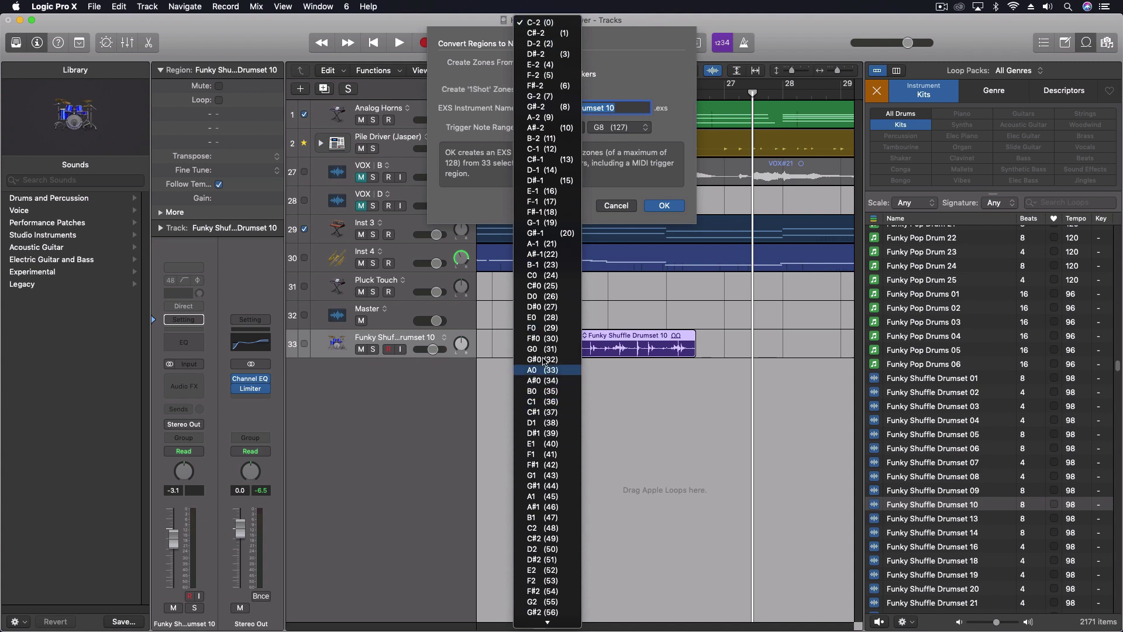
pyautogui.scroll(-5, 530, 512)
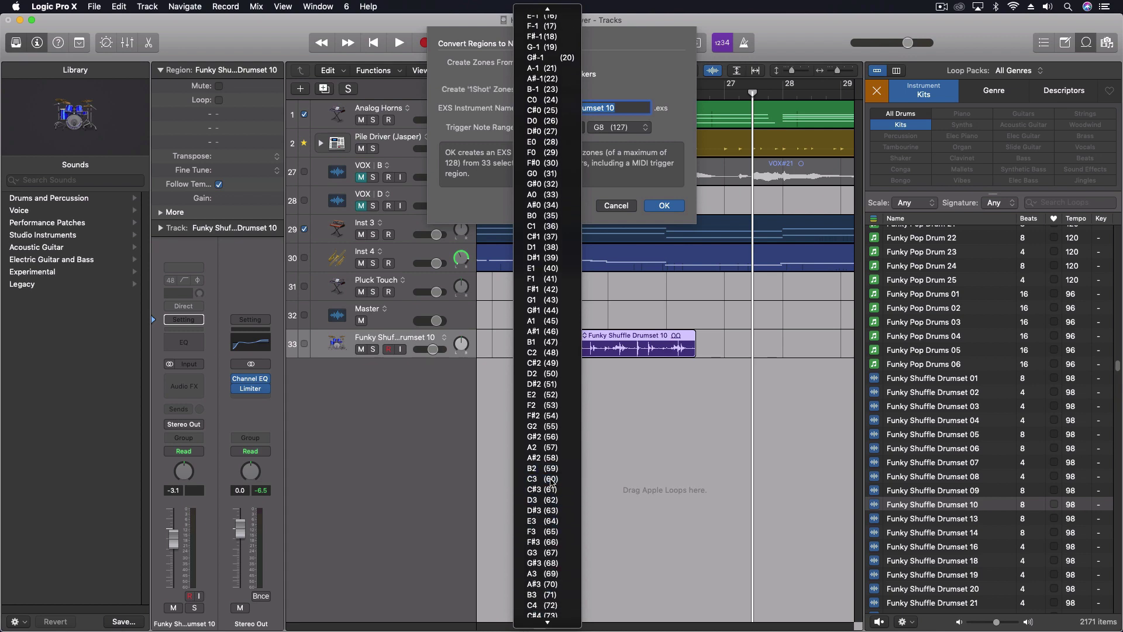
pyautogui.click(553, 479)
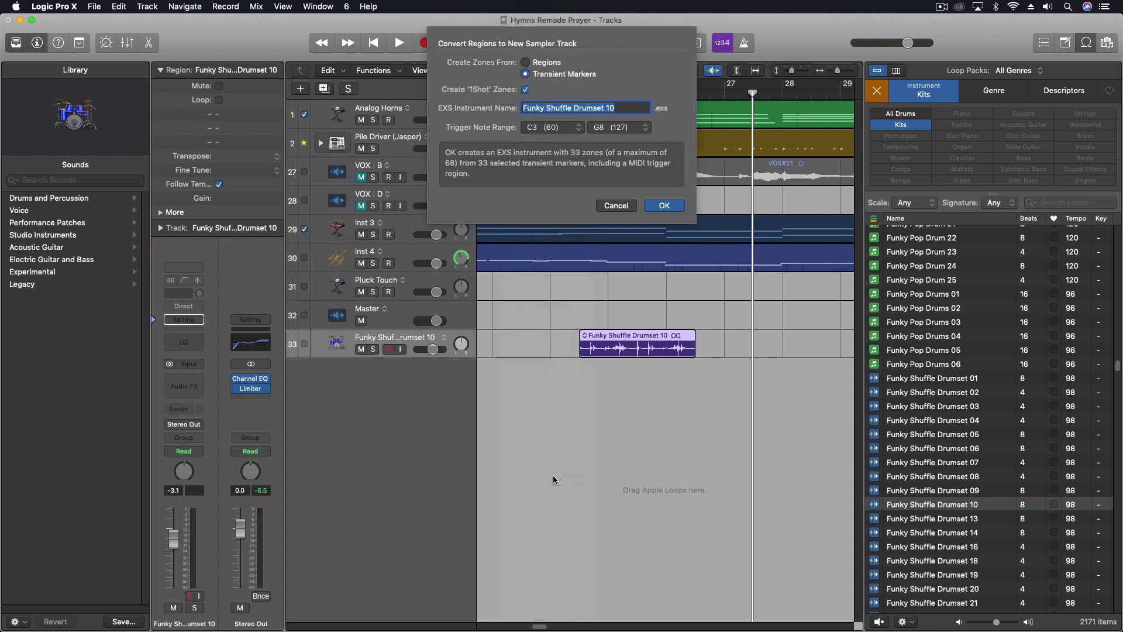
pyautogui.click(670, 207)
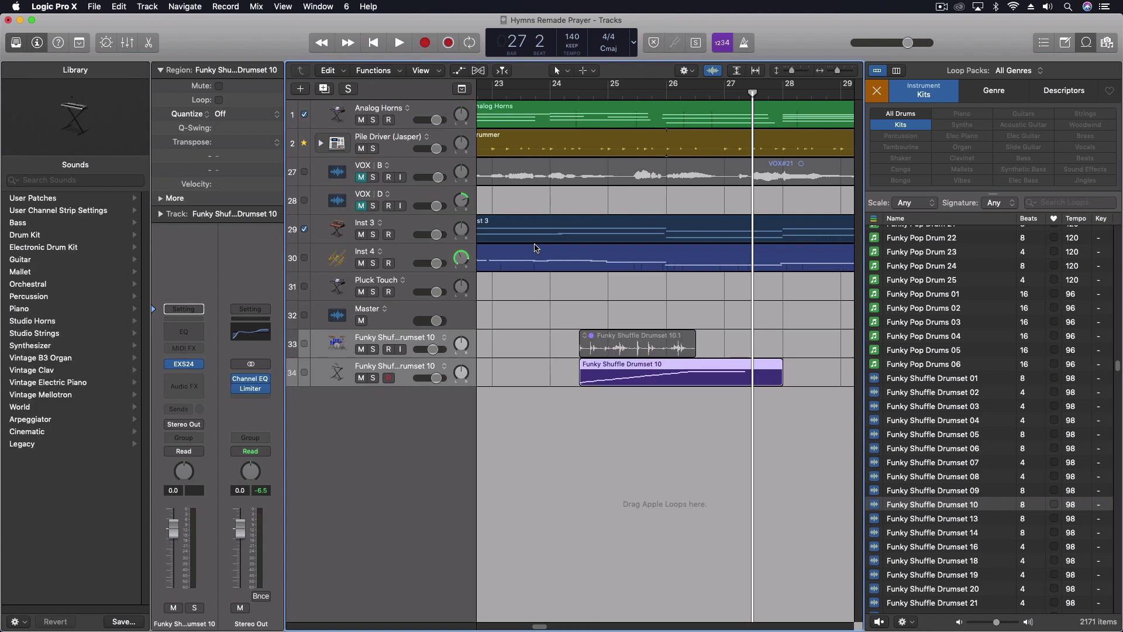
# Solo sampler track 34, unsolo the original loop track, and select the sampler track
pyautogui.click(374, 378)
pyautogui.click(372, 350)
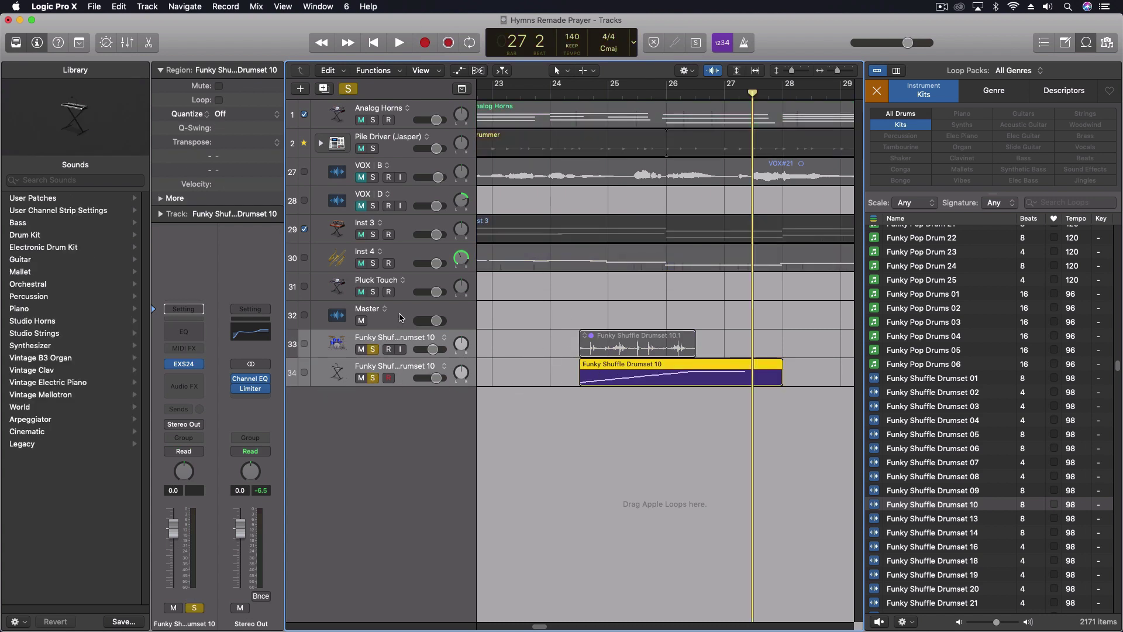
pyautogui.click(401, 318)
pyautogui.click(372, 349)
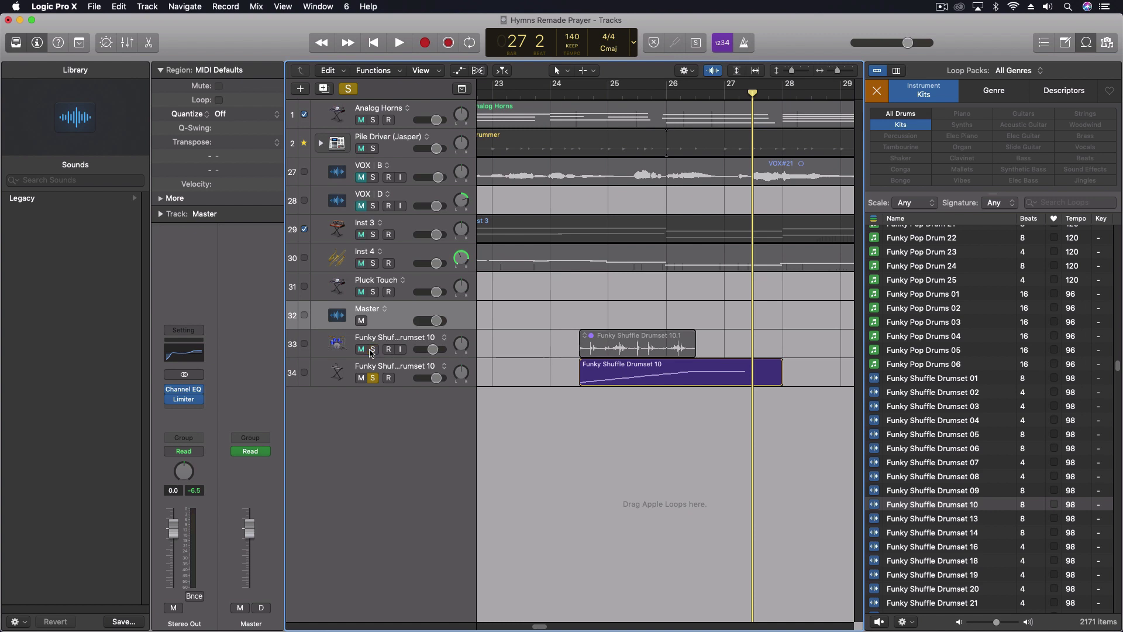
pyautogui.click(408, 369)
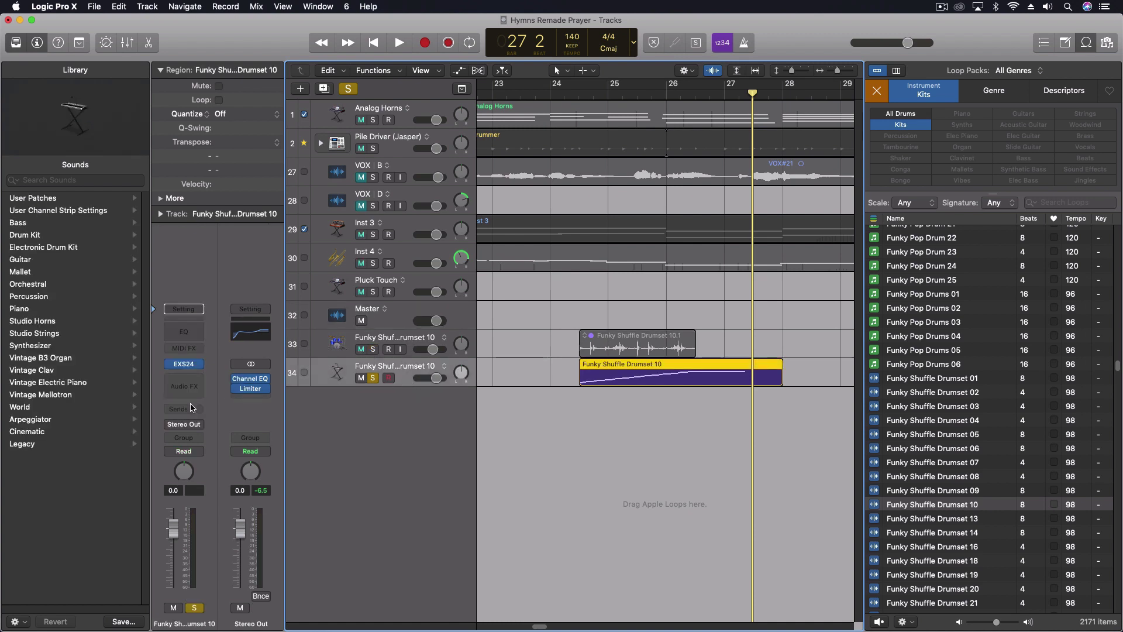
# Play the sliced drums back from around bar 24, then stop playback
pyautogui.click(571, 95)
pyautogui.press('space')
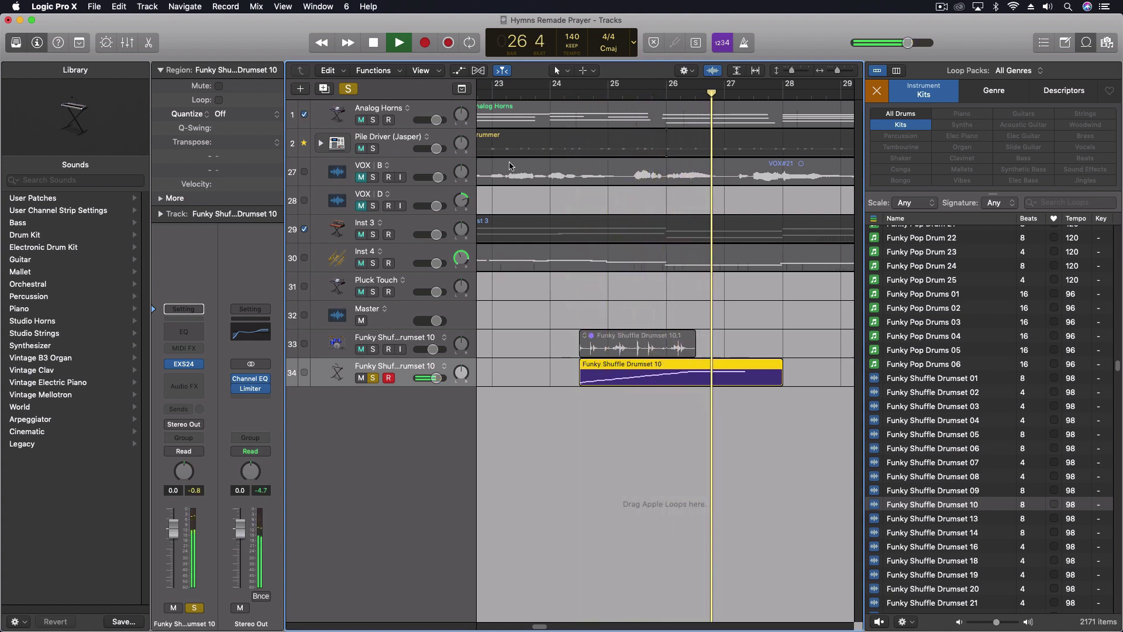
pyautogui.press('space')
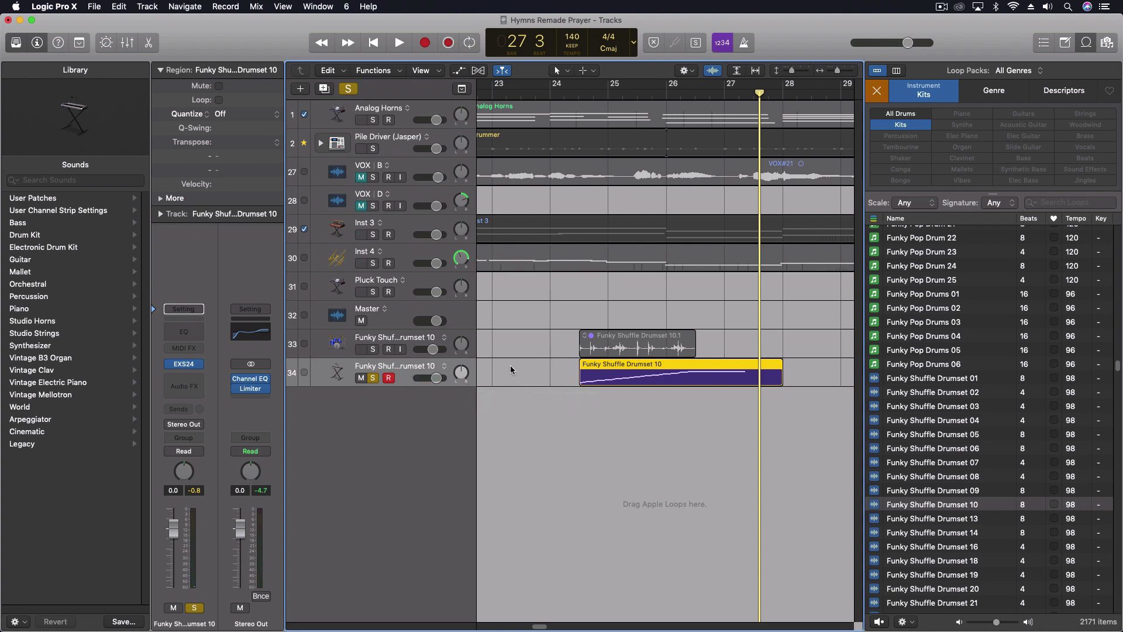
pyautogui.moveTo(170, 364)
# Open the EXS24 Instrument Editor showing the Funky Shuffle Drumset 10 one-shot zones
pyautogui.click(186, 365)
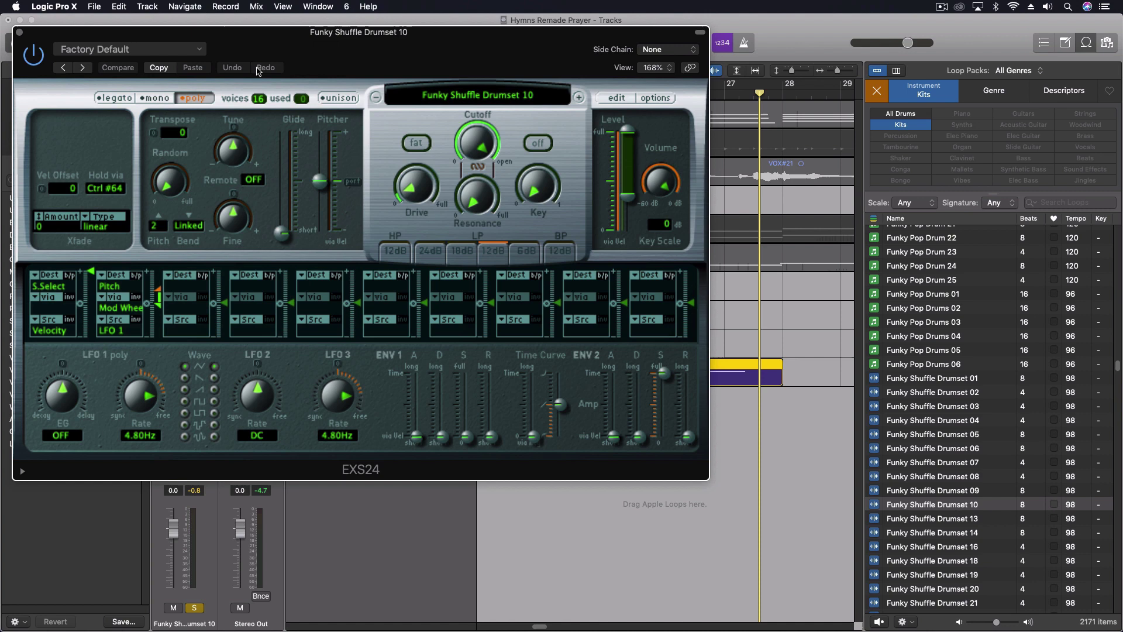
pyautogui.click(617, 98)
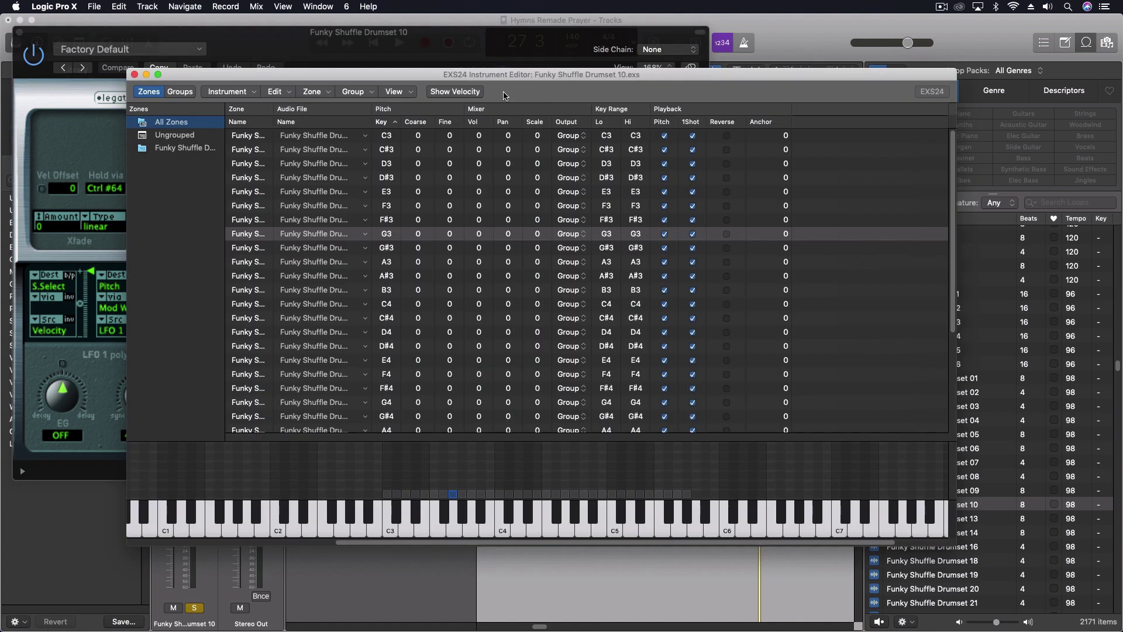
pyautogui.click(250, 94)
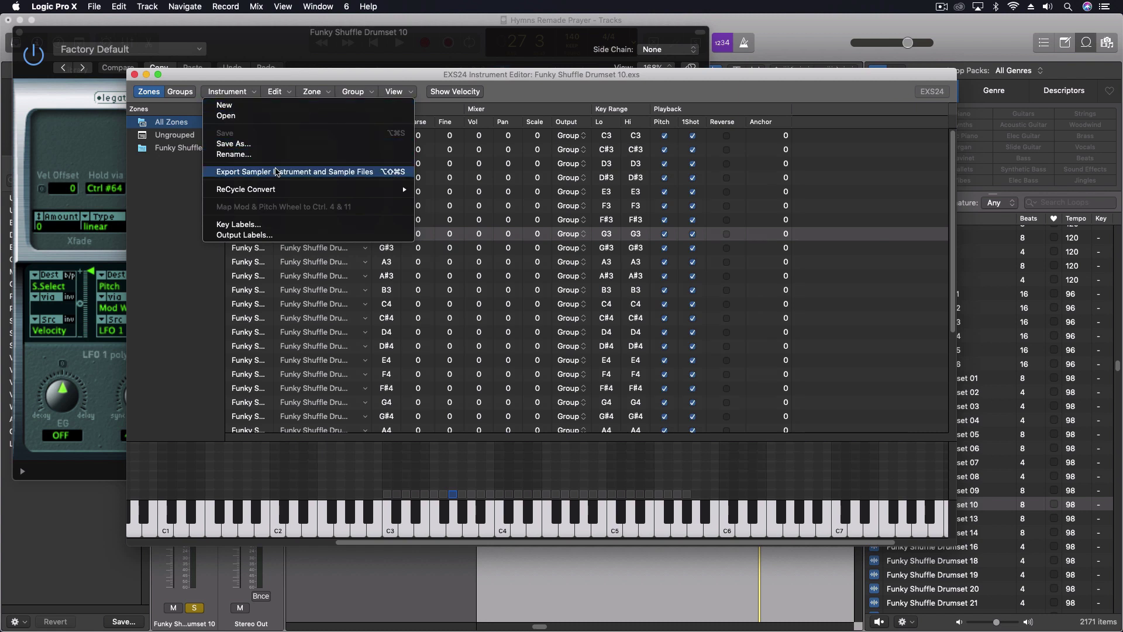
# Export the instrument with its samples, creating an 'Instrument' folder on the Desktop
pyautogui.click(326, 174)
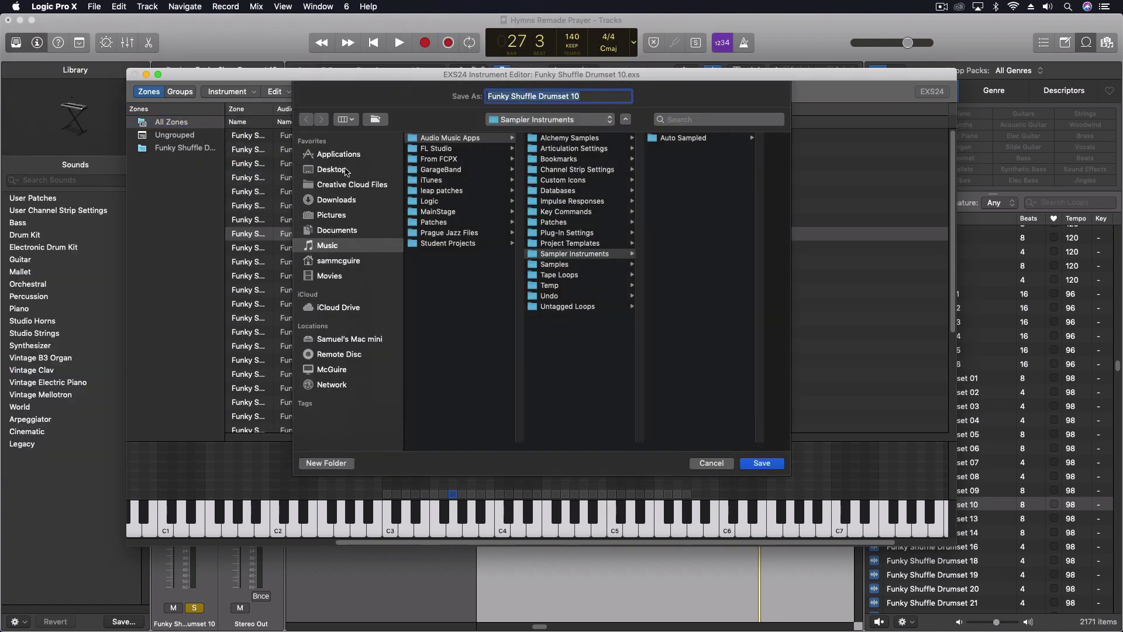
pyautogui.click(345, 171)
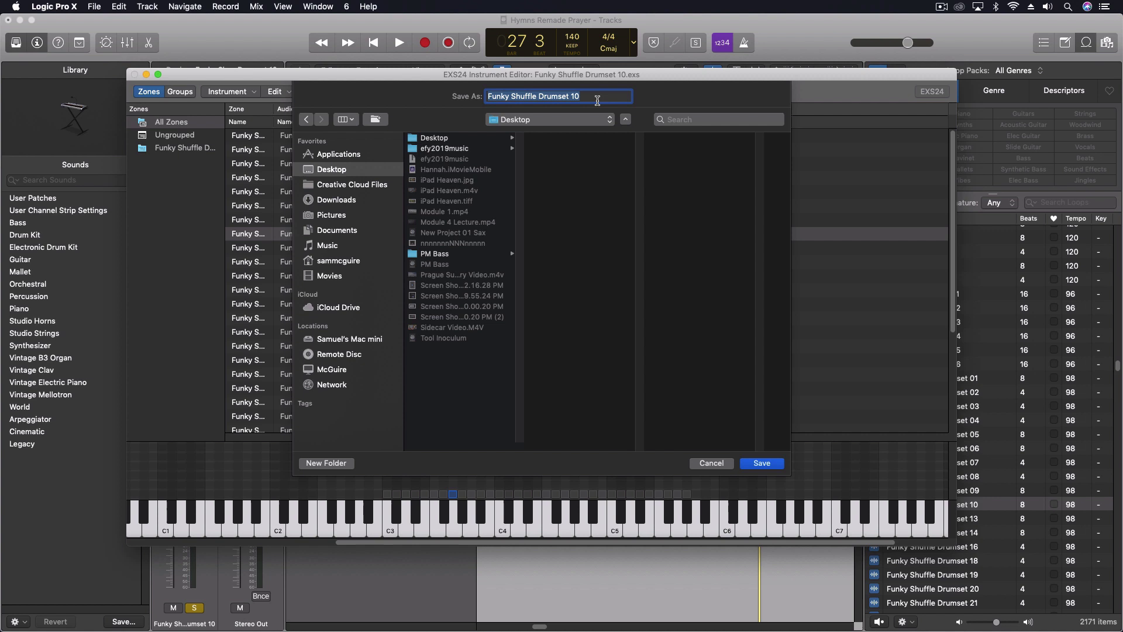
pyautogui.click(325, 463)
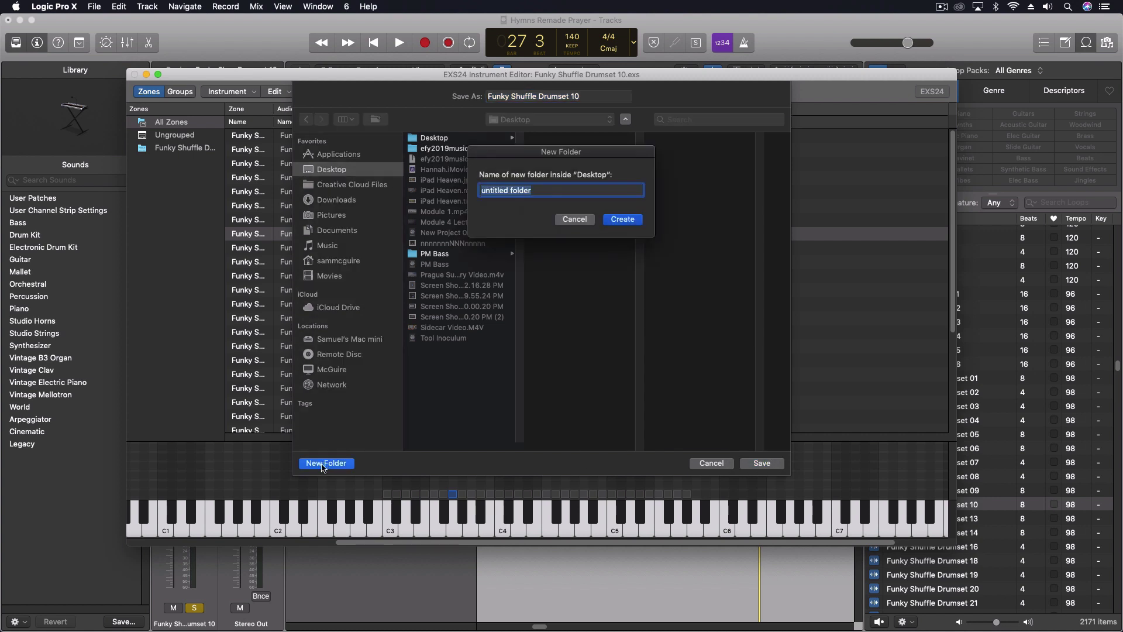
pyautogui.write('Instrument')
pyautogui.press('Return')
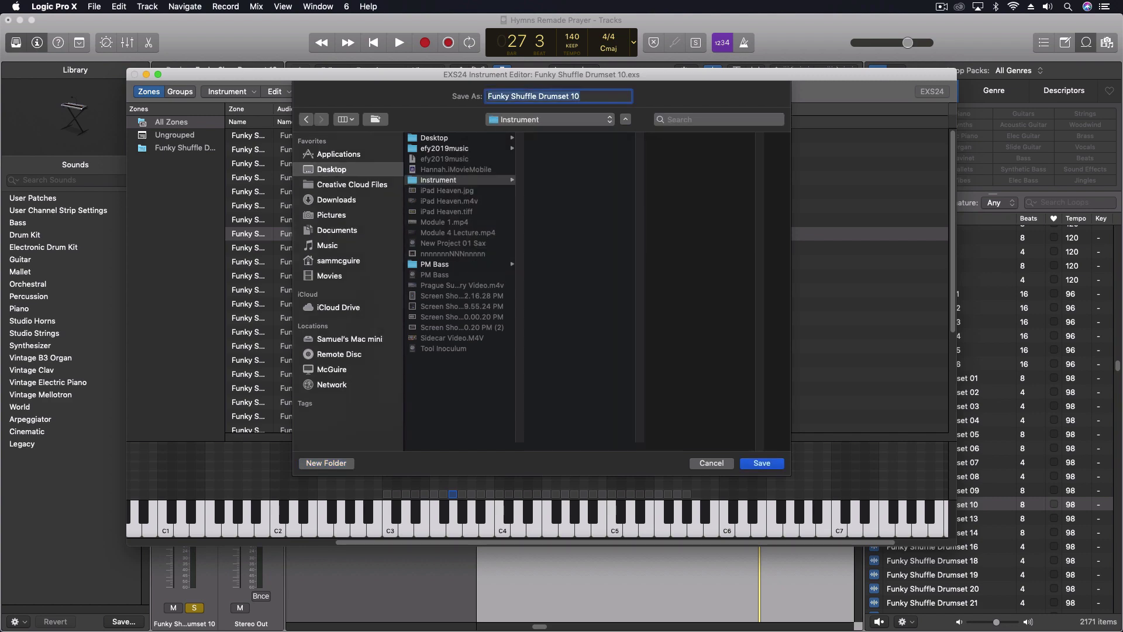
# Save the export to the Instrument folder and close the EXS24 editor and plug-in windows
pyautogui.click(762, 463)
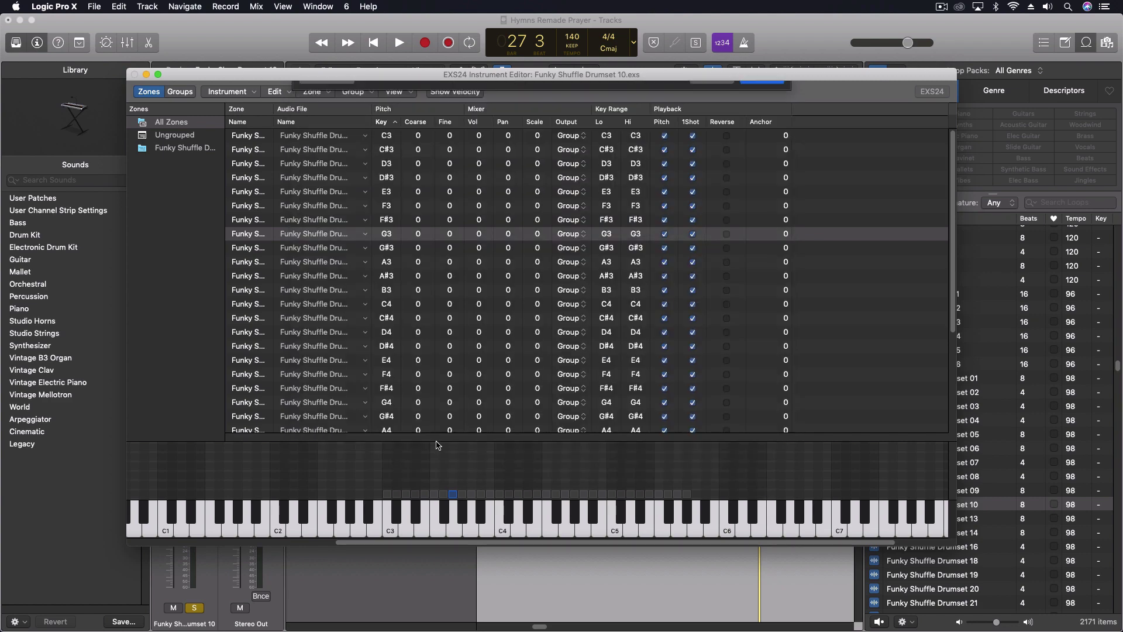
pyautogui.click(134, 74)
pyautogui.click(20, 32)
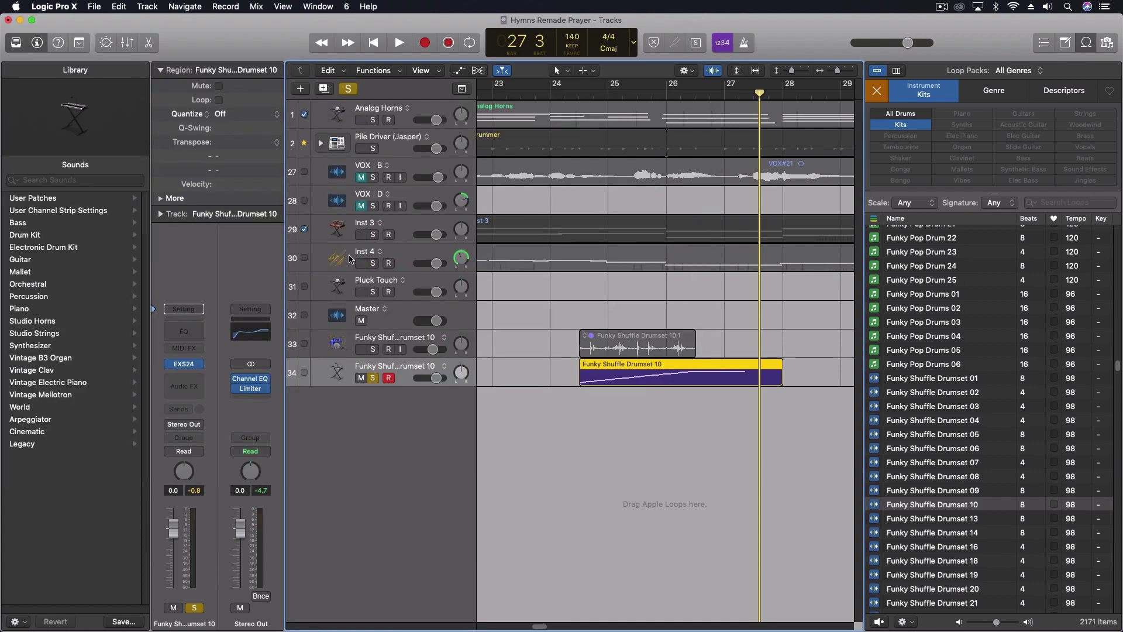
# Add a new software instrument track, Inst 7, with Alchemy loaded
pyautogui.doubleClick(360, 421)
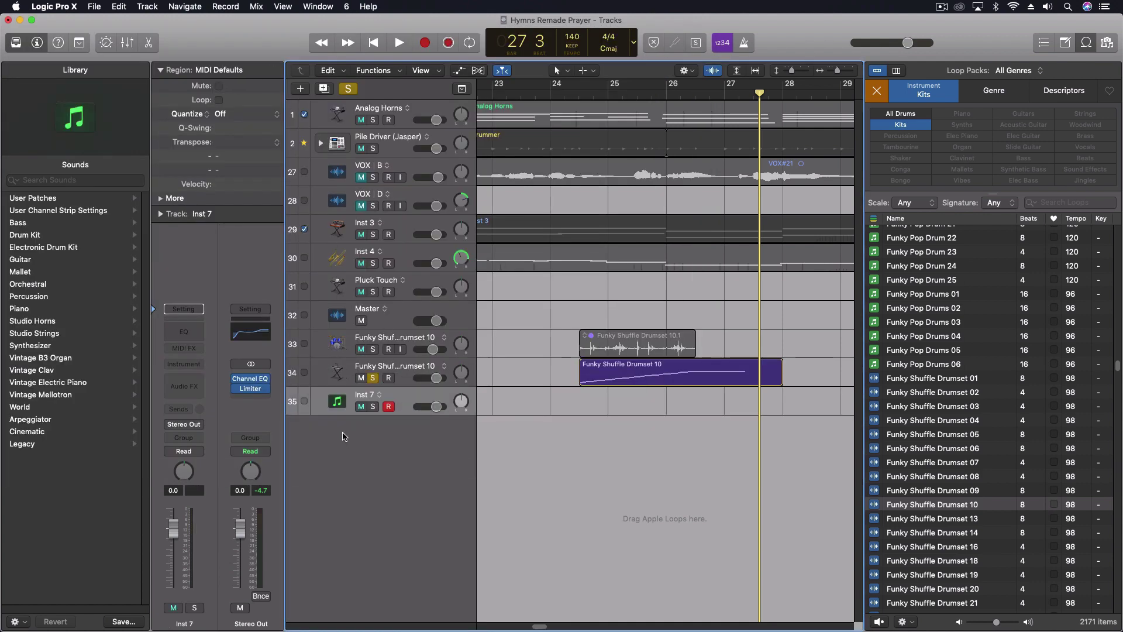
pyautogui.click(185, 363)
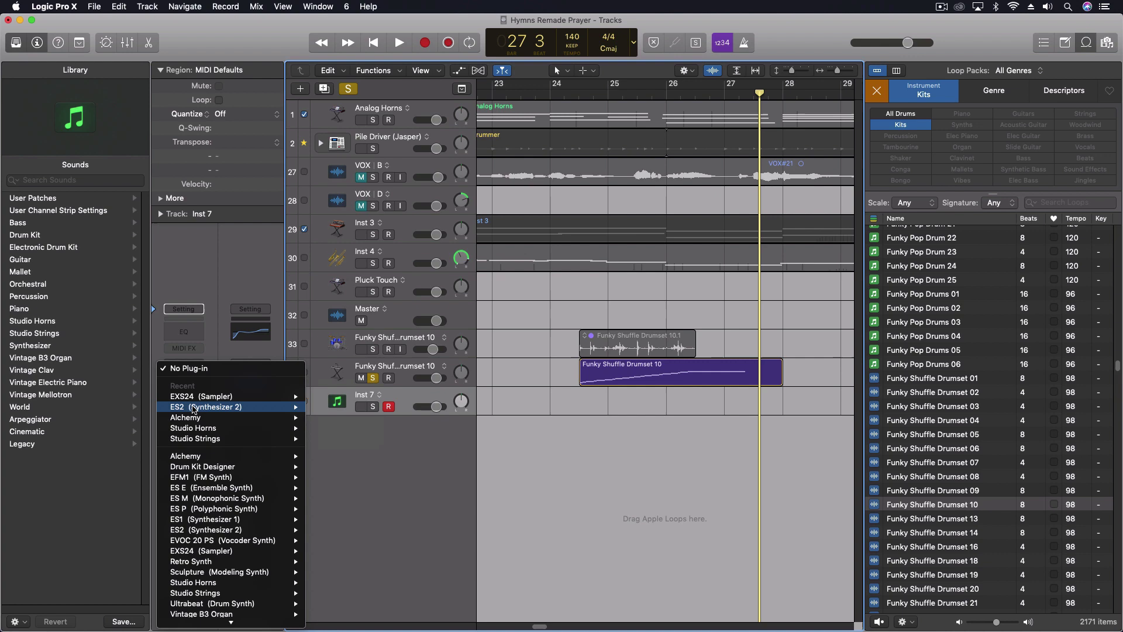
pyautogui.click(345, 423)
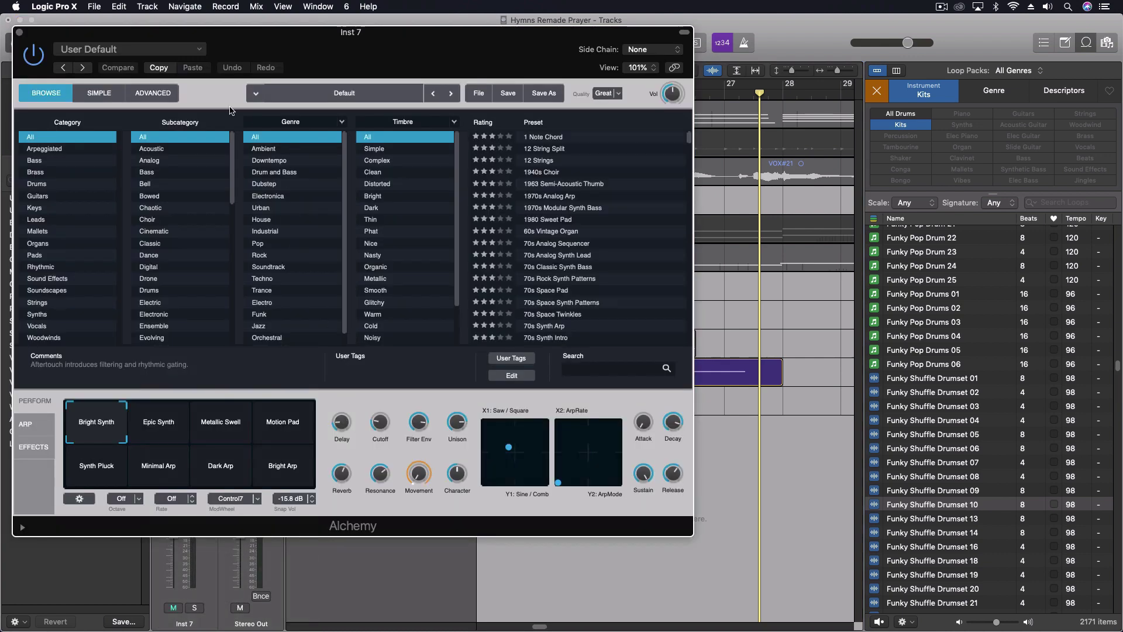
# Switch Alchemy to the ADVANCED view and initialize it to the Default preset
pyautogui.click(117, 95)
pyautogui.click(142, 95)
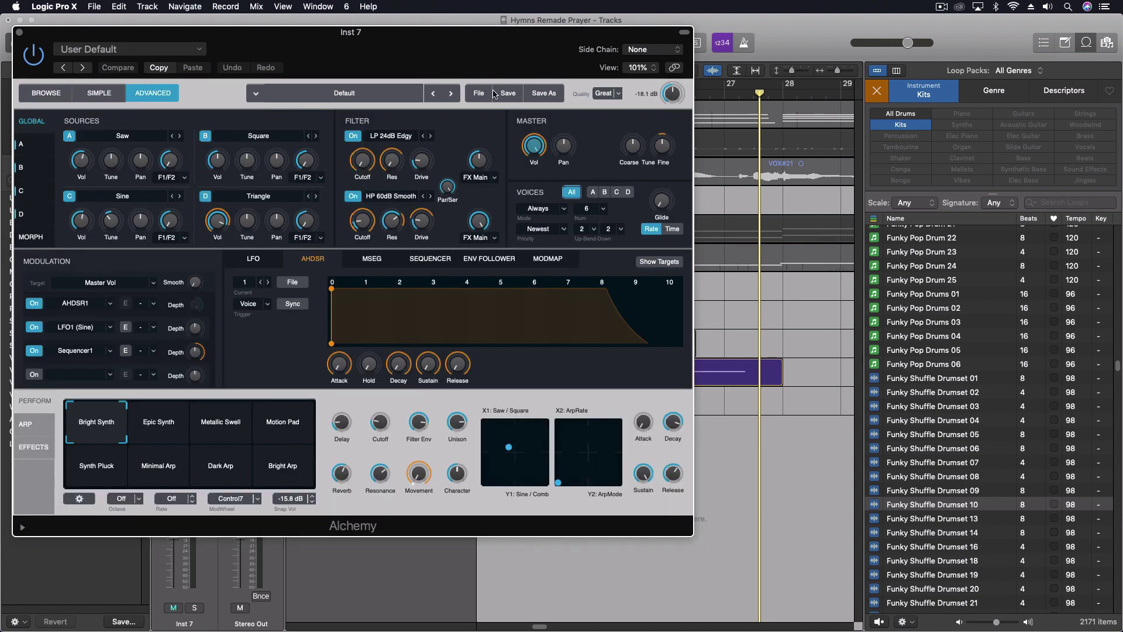
pyautogui.click(482, 95)
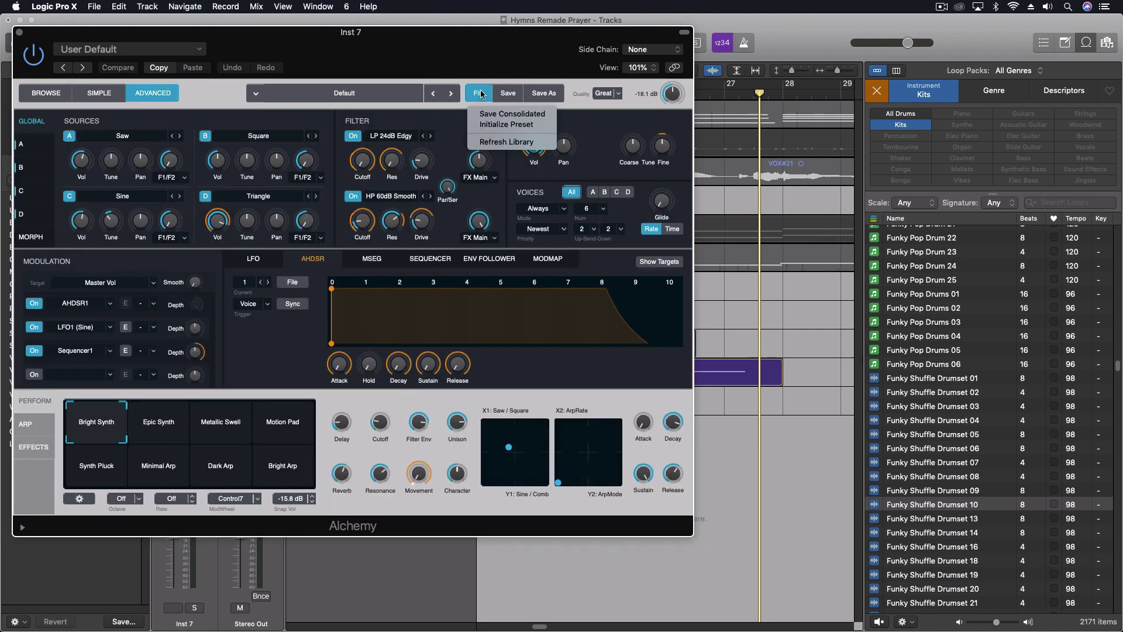
pyautogui.click(494, 125)
pyautogui.click(116, 140)
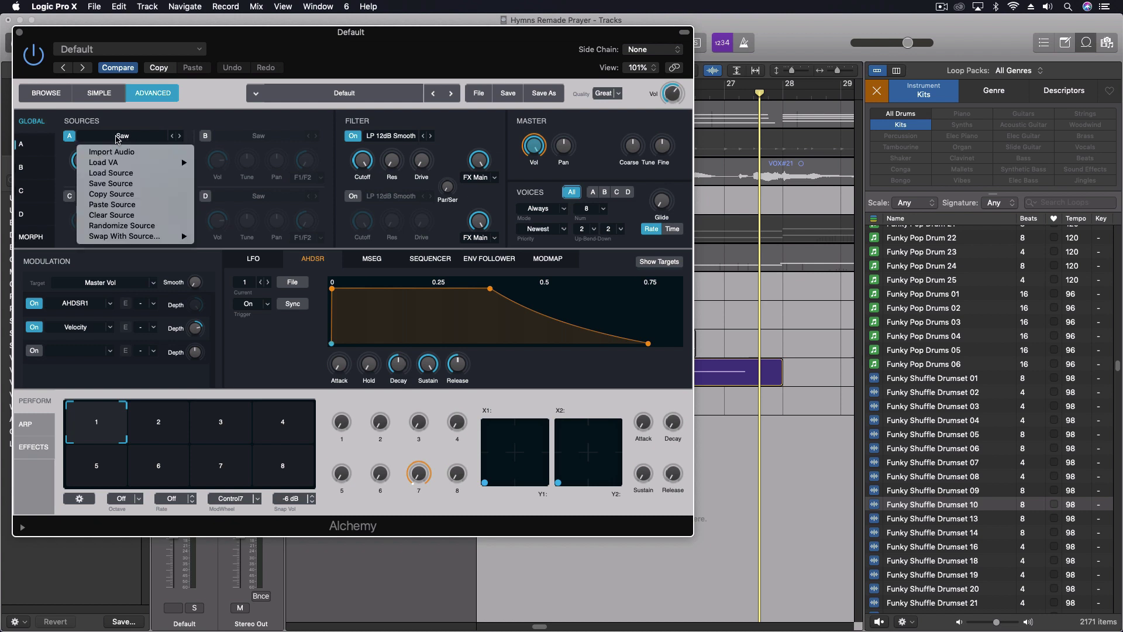
# Start an audio import into source A and browse to Desktop > Instrument > Funky Shuffle Drumset 10
pyautogui.click(114, 147)
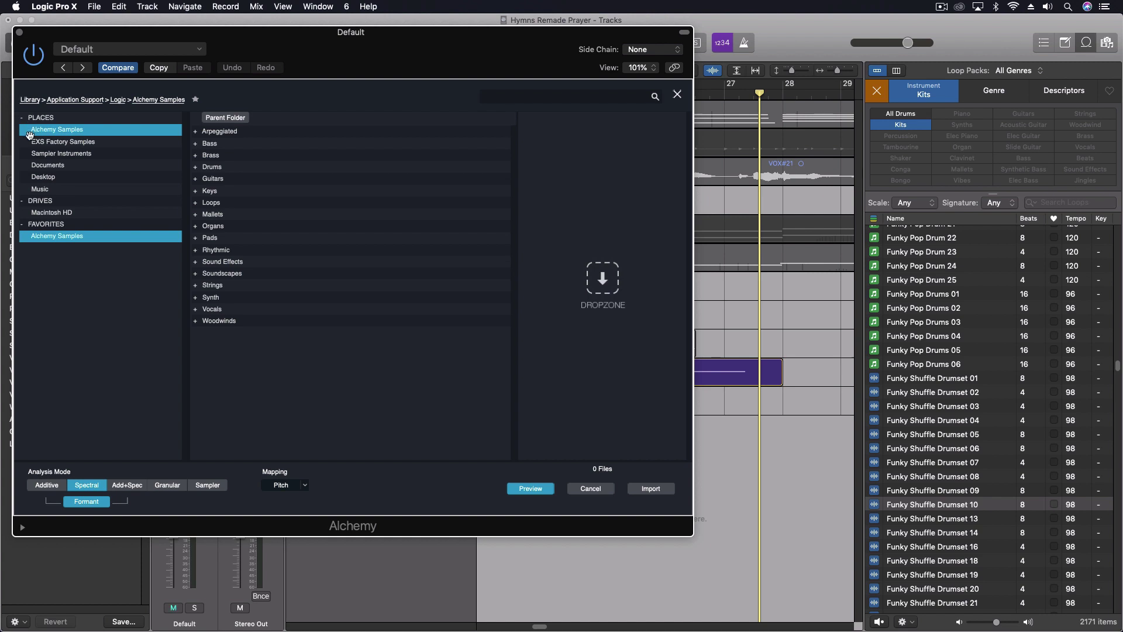
pyautogui.click(52, 213)
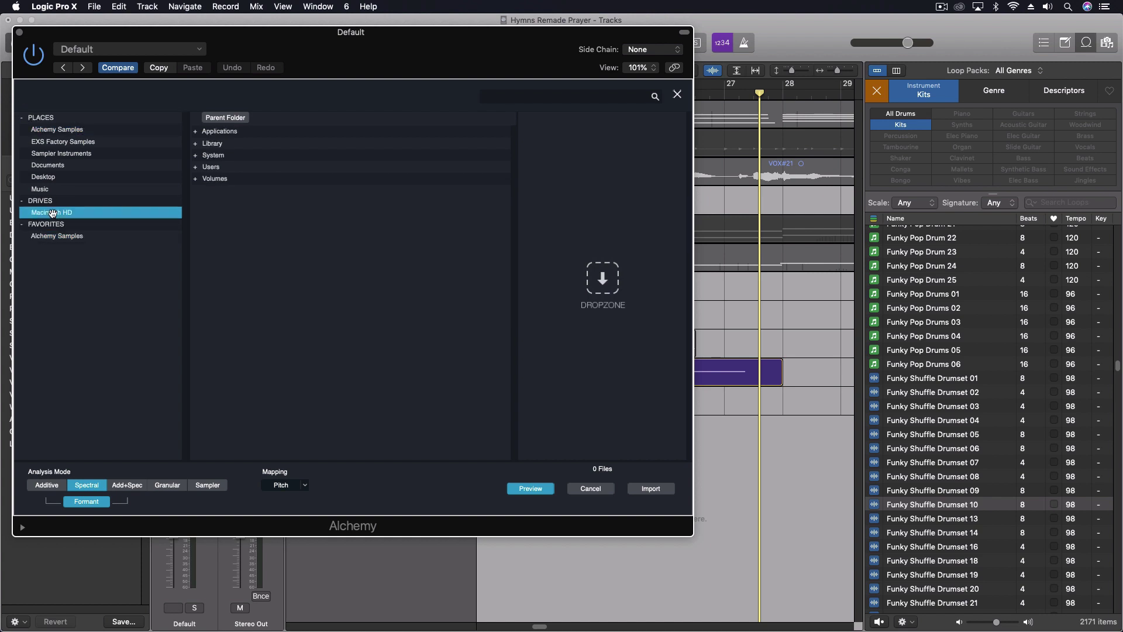
pyautogui.doubleClick(216, 168)
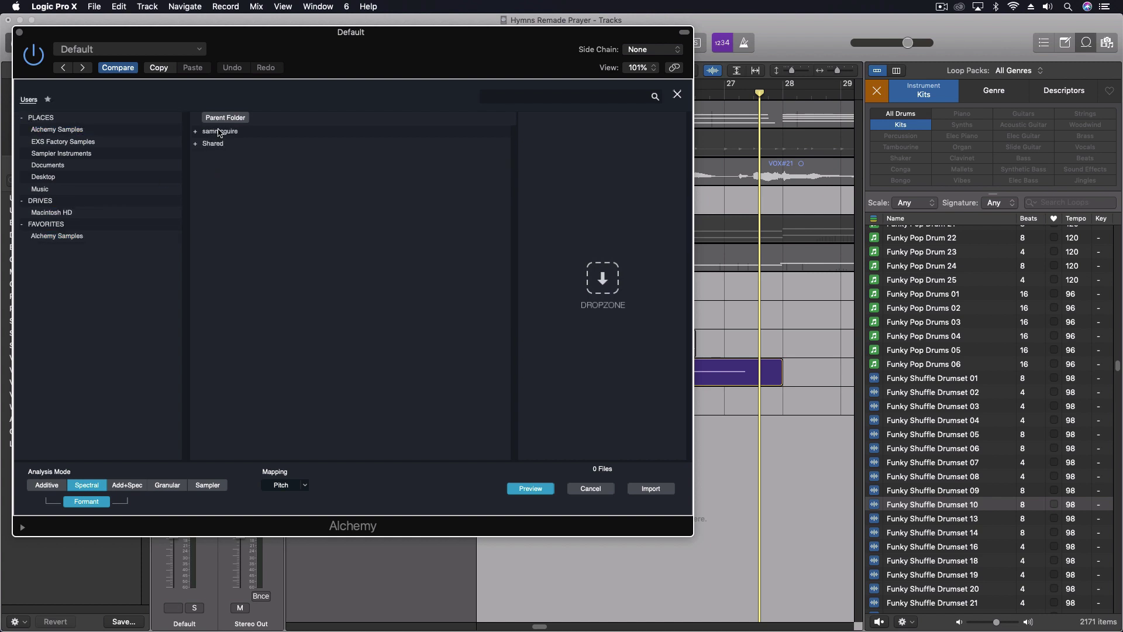
pyautogui.doubleClick(218, 132)
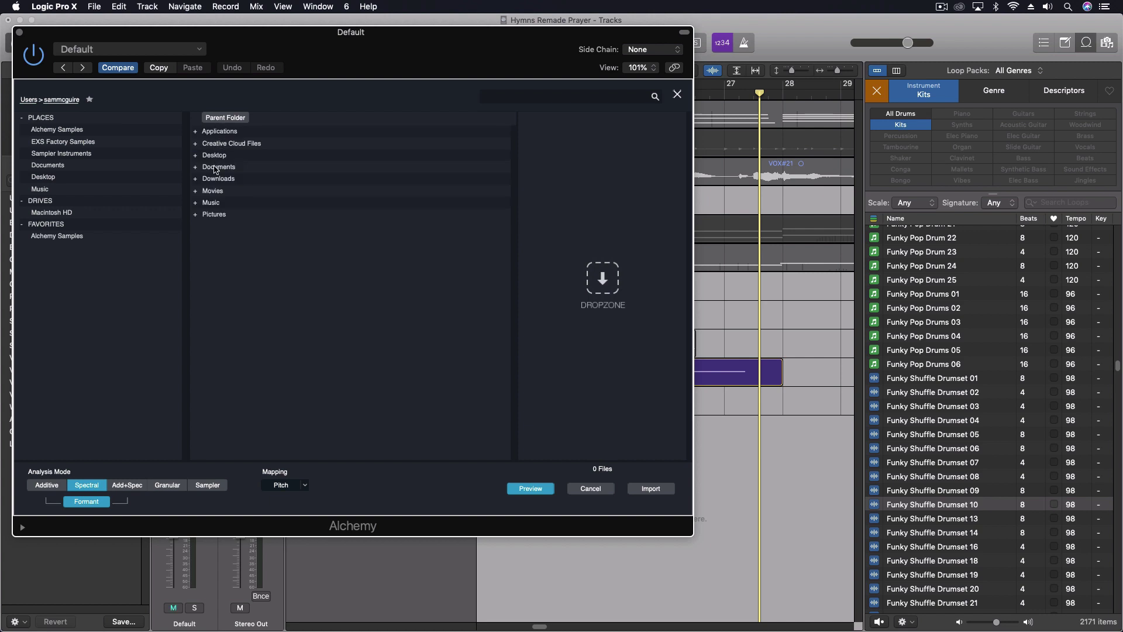
pyautogui.doubleClick(214, 156)
pyautogui.doubleClick(223, 144)
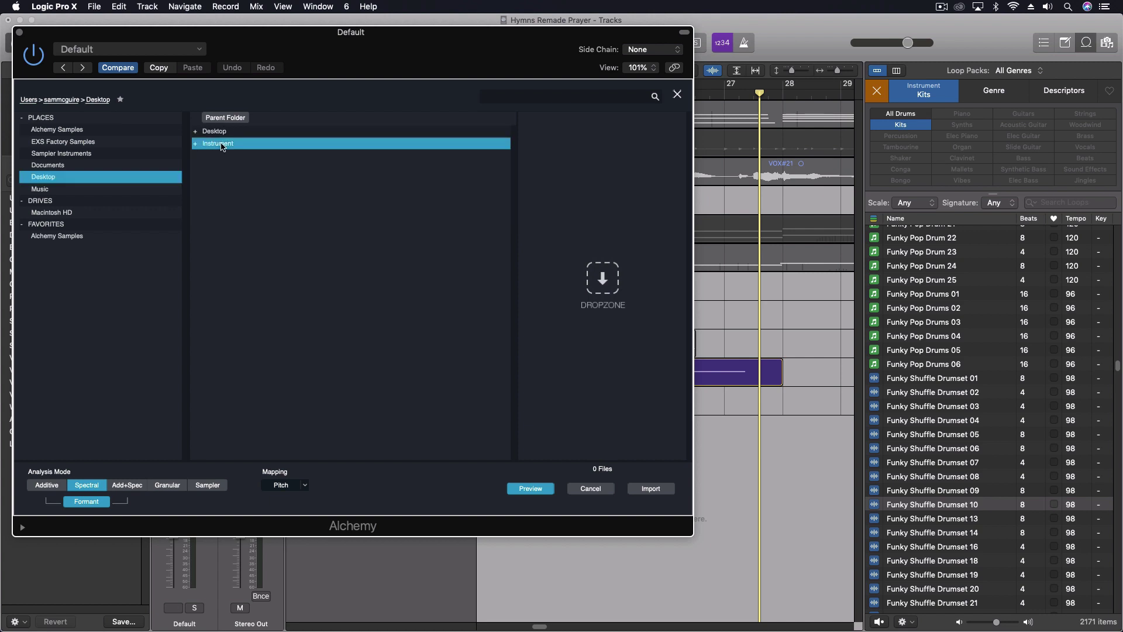
pyautogui.doubleClick(228, 133)
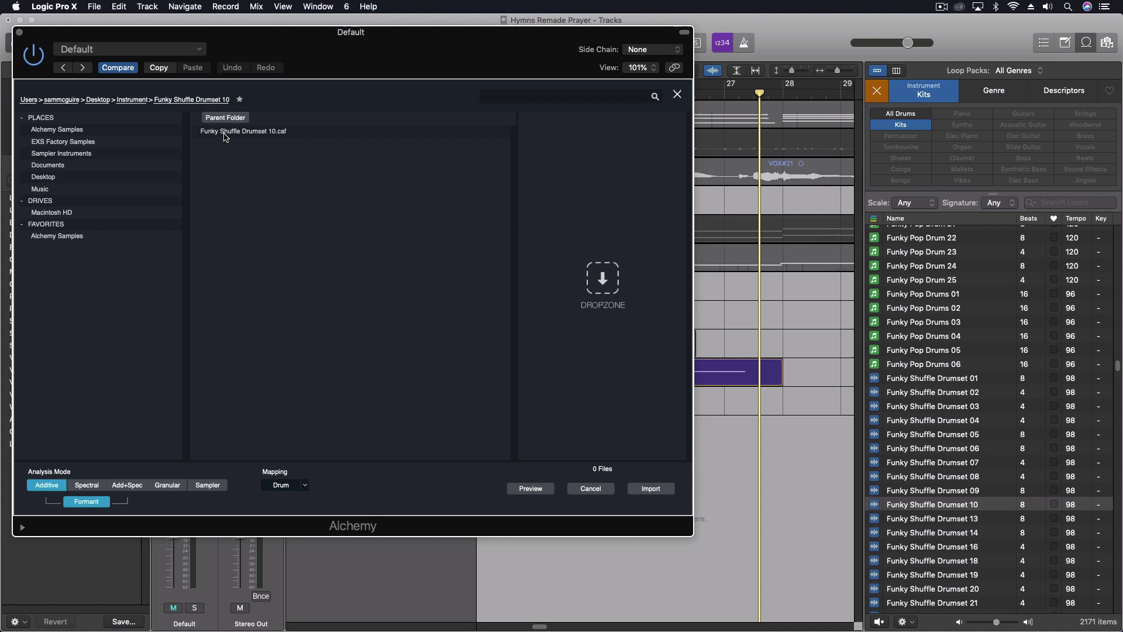
pyautogui.click(228, 133)
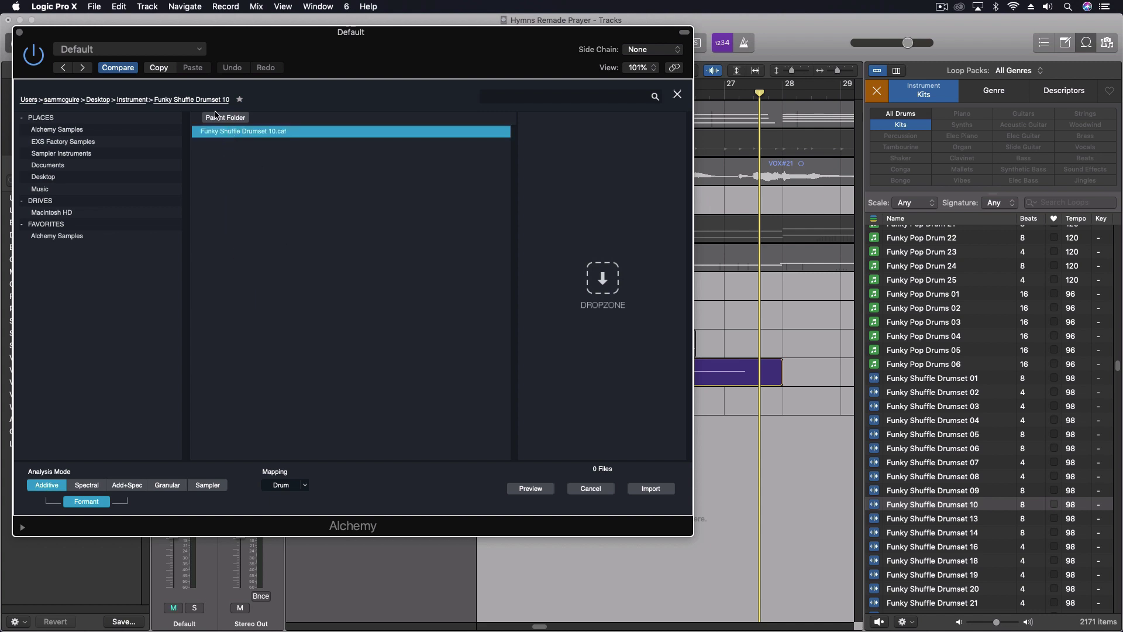
# Select Funky Shuffle Drumset 10.exs in Sampler Instruments and set Max Size to Unlimited
pyautogui.click(193, 99)
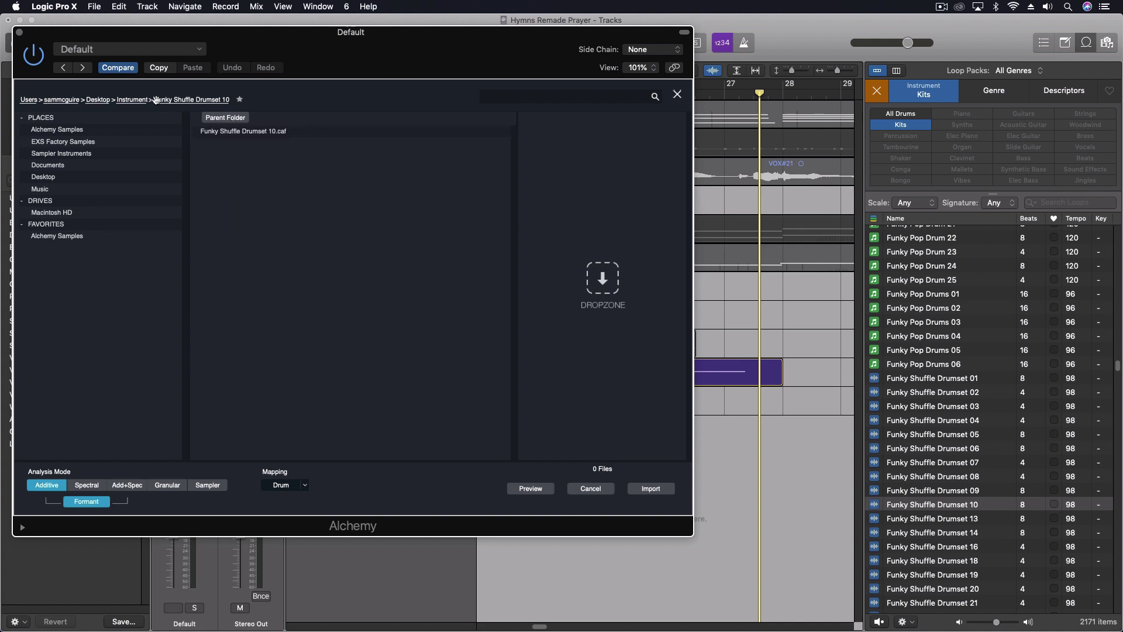
pyautogui.click(133, 100)
pyautogui.doubleClick(217, 144)
pyautogui.click(244, 133)
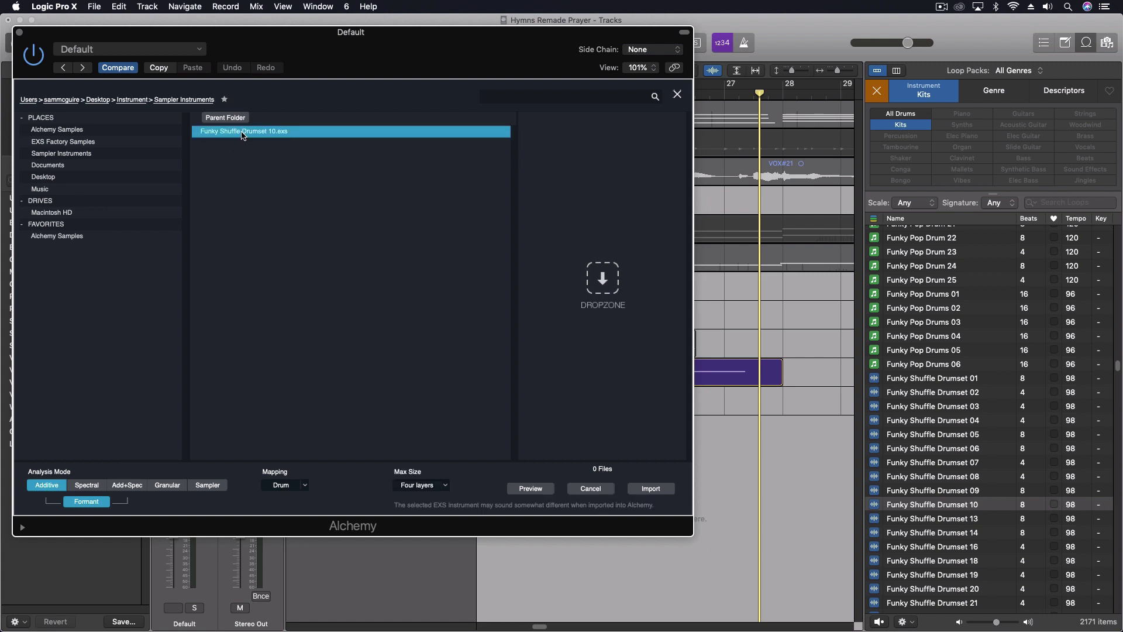
pyautogui.click(445, 485)
pyautogui.click(431, 515)
# Import Funky Shuffle Drumset 10.exs as Alchemy's source A sound
pyautogui.click(649, 488)
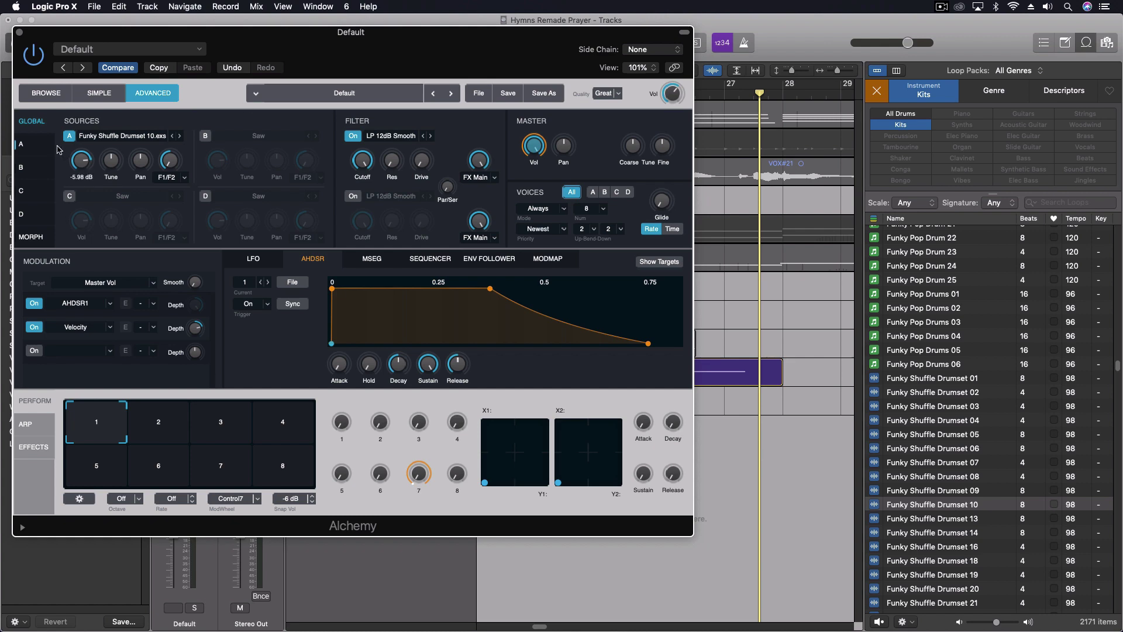
# Open source A's sample zone editor and audition the Funky Shuffle Drumset 10 hit at C3
pyautogui.click(36, 150)
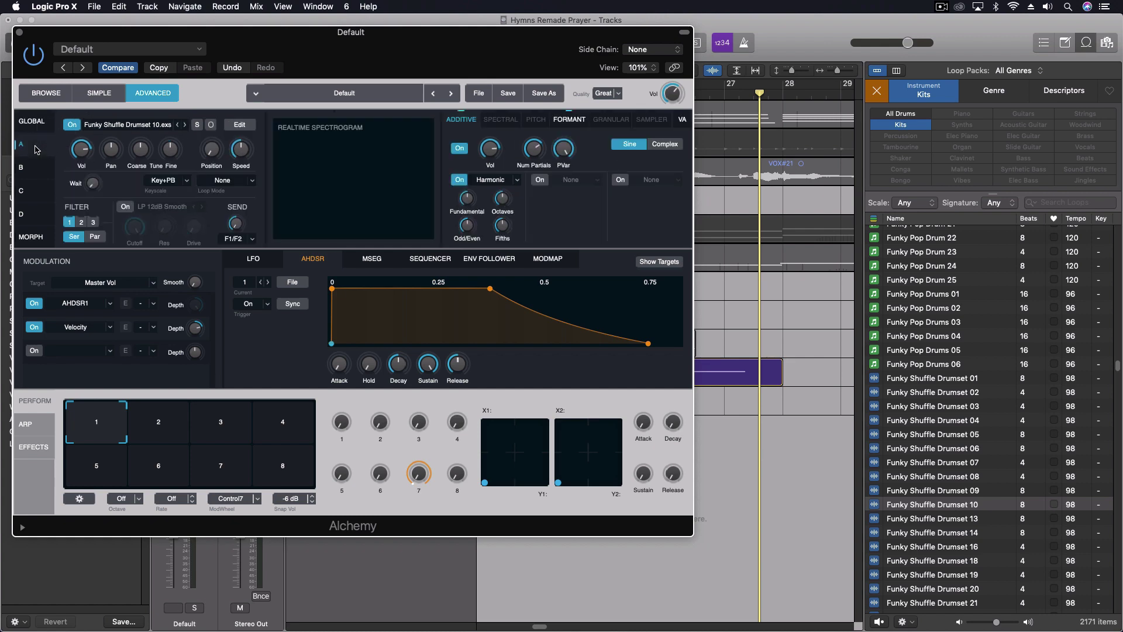
pyautogui.click(242, 125)
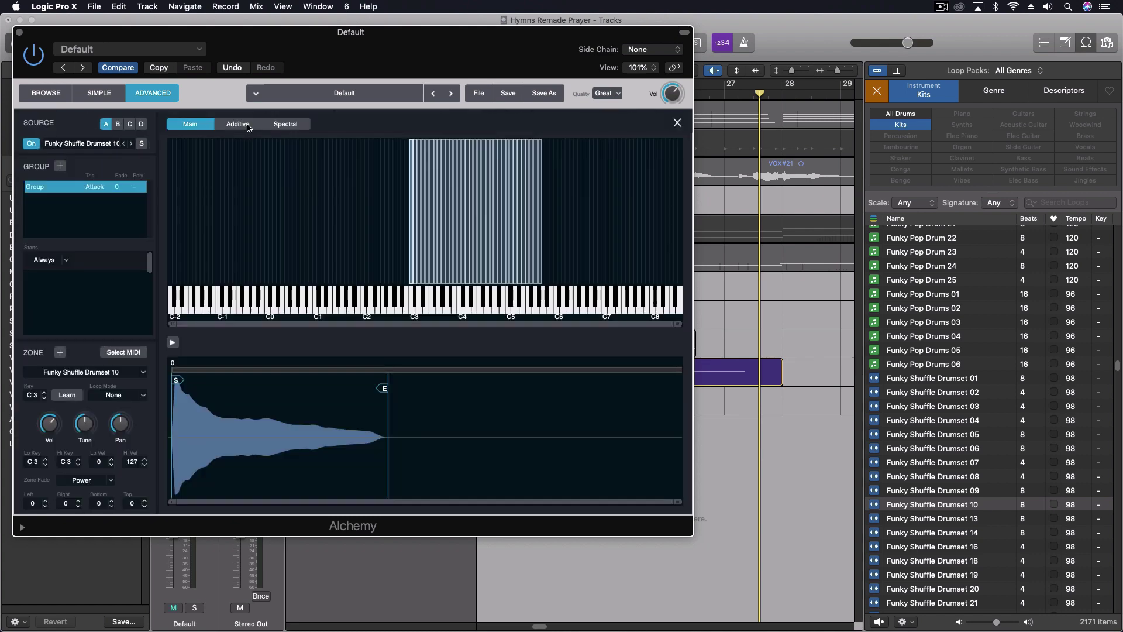
pyautogui.click(438, 303)
# Solo the new Alchemy track and reposition the Alchemy window so it's fully visible
pyautogui.press('s')
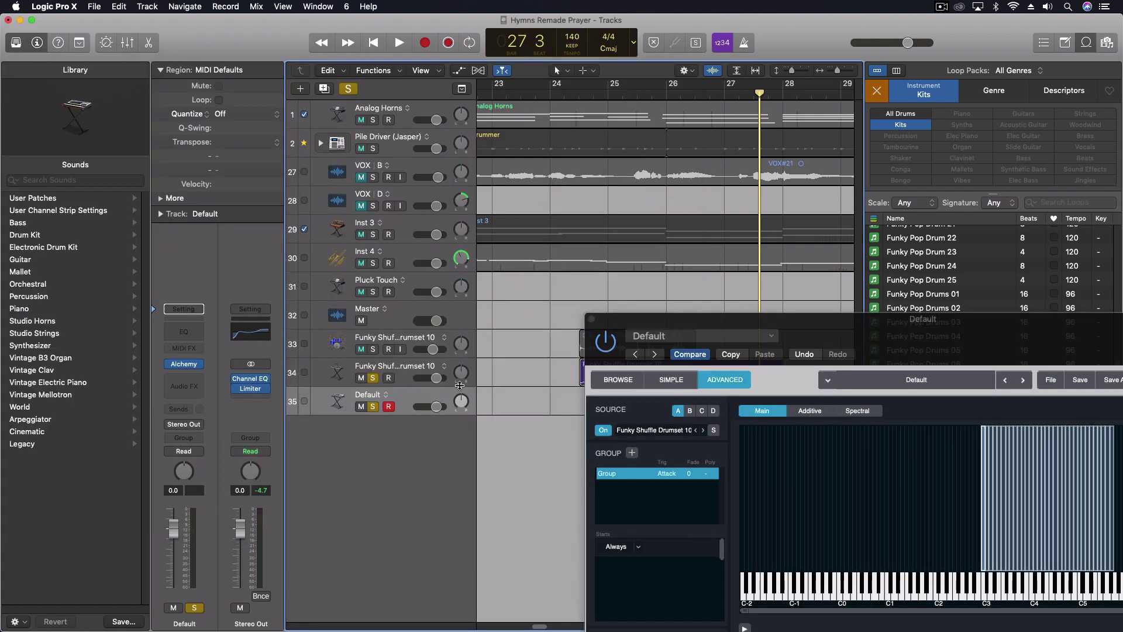
pyautogui.moveTo(782, 324); pyautogui.dragTo(385, 172)
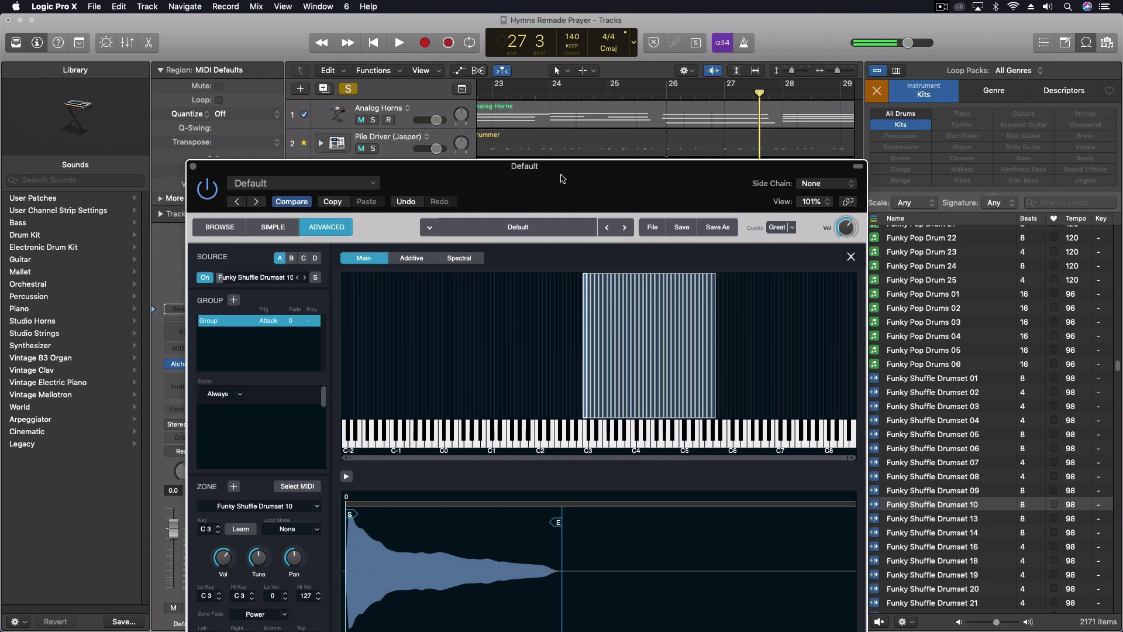
pyautogui.moveTo(563, 178); pyautogui.dragTo(471, 88)
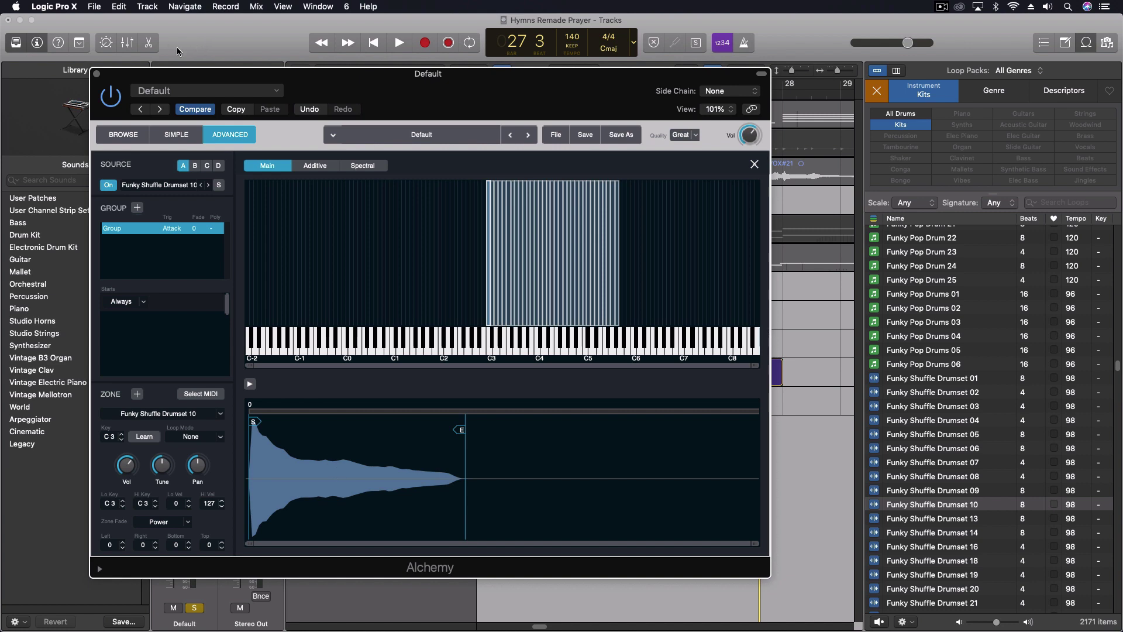
# Close Alchemy, place the Funky Pop Drum 14 loop on track 33 at bar 28, and solo track 33
pyautogui.press('super+w')
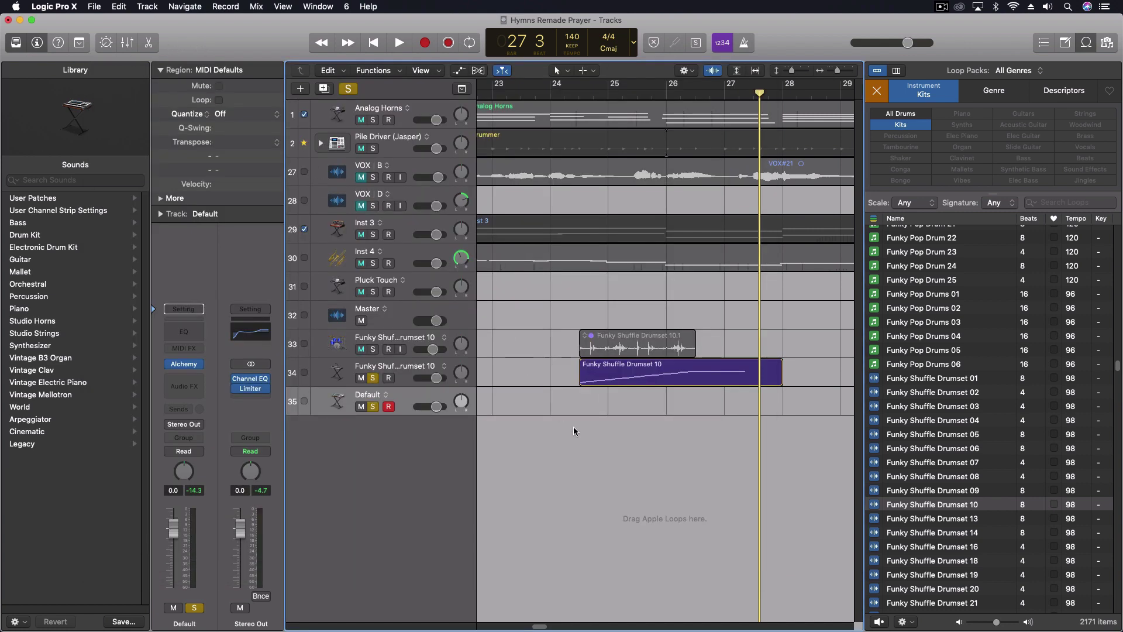
pyautogui.scroll(-3, 550, 393)
pyautogui.scroll(3, 553, 388)
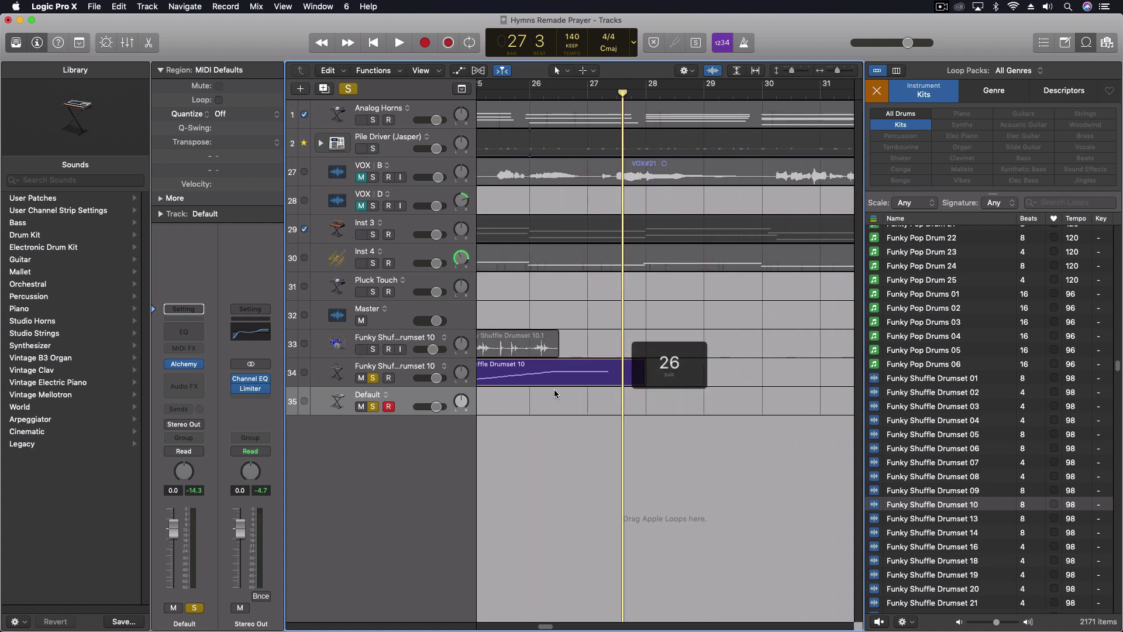
pyautogui.scroll(5, 903, 265)
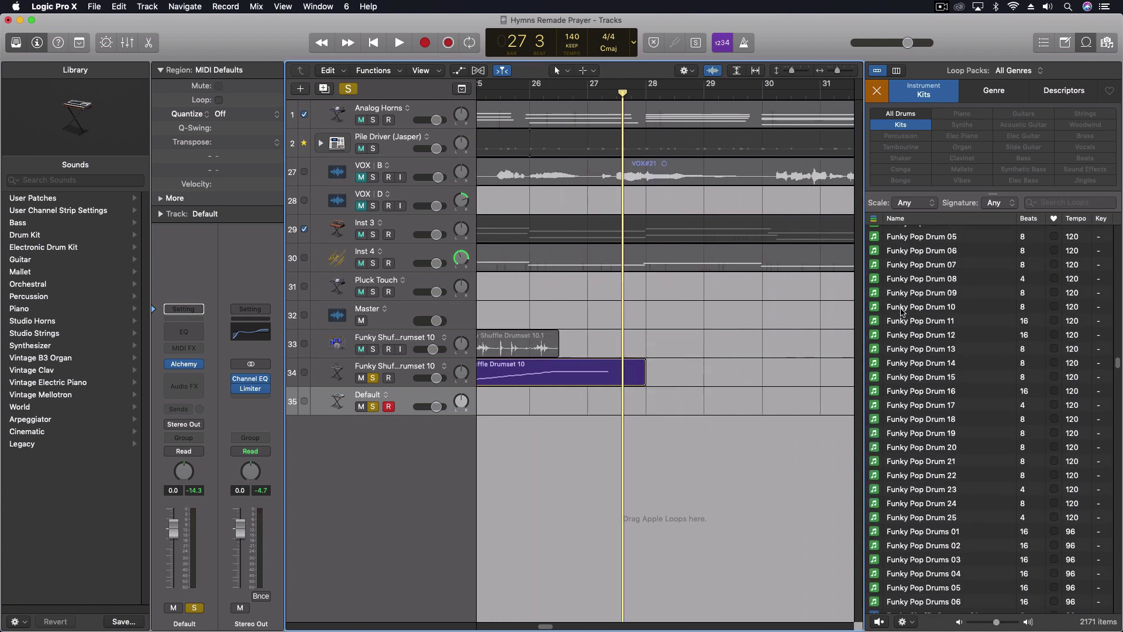
pyautogui.moveTo(923, 367); pyautogui.dragTo(617, 343)
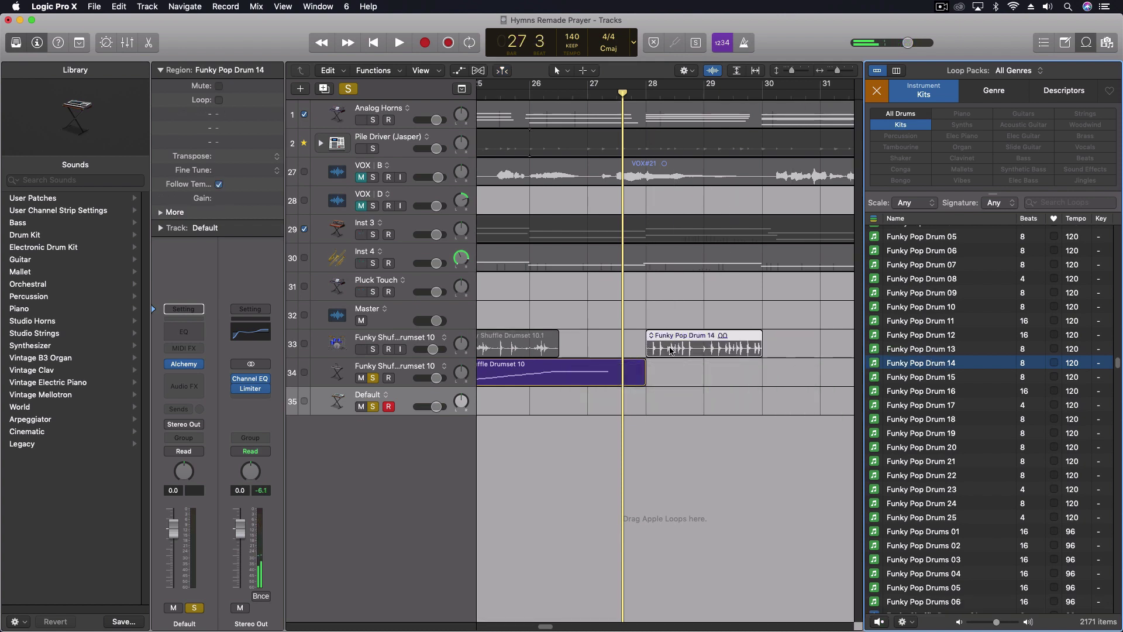
pyautogui.click(371, 354)
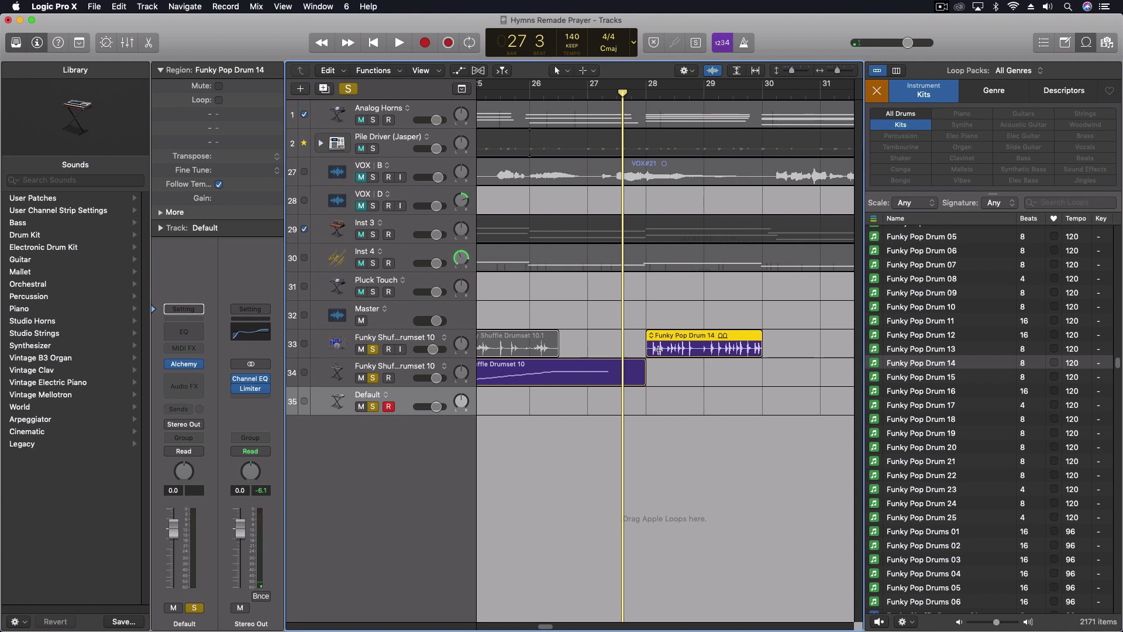